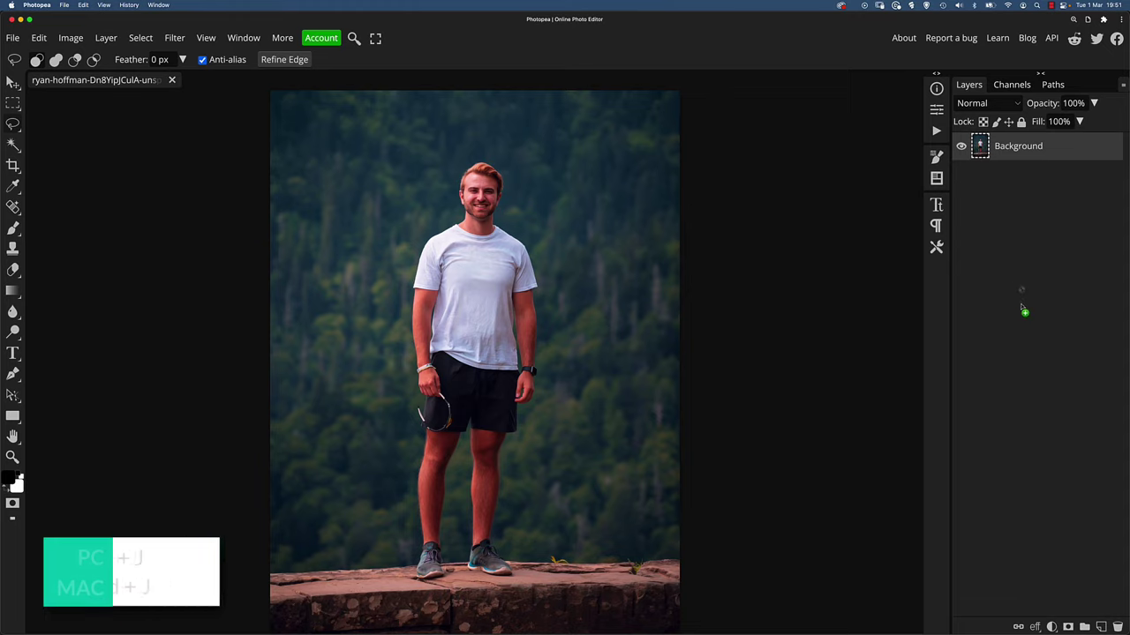
# Duplicate the Background layer into a Layer 1 backup and show the Actions panel.
pyautogui.press('super+j')
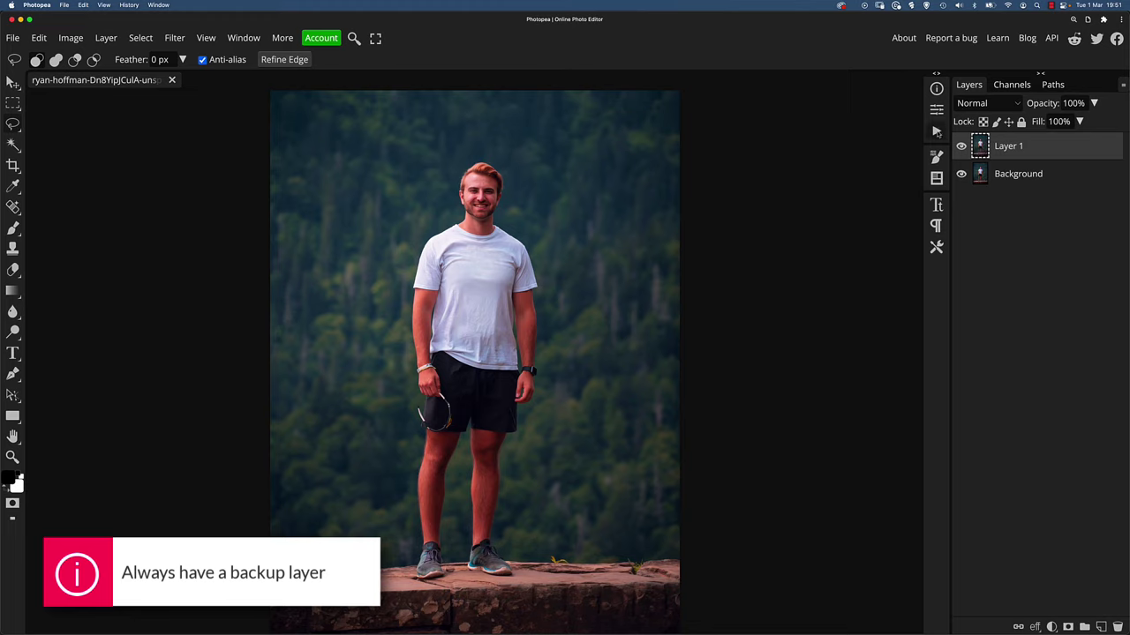
pyautogui.click(937, 133)
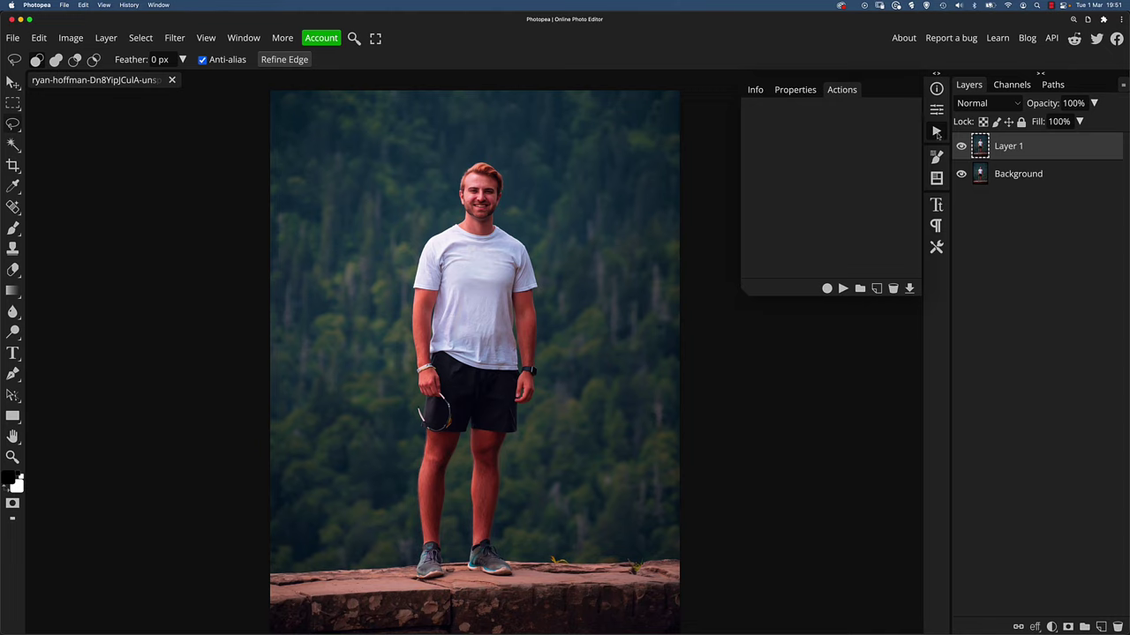
# Create a new action set and name it 'Photopea Pro'.
pyautogui.click(242, 38)
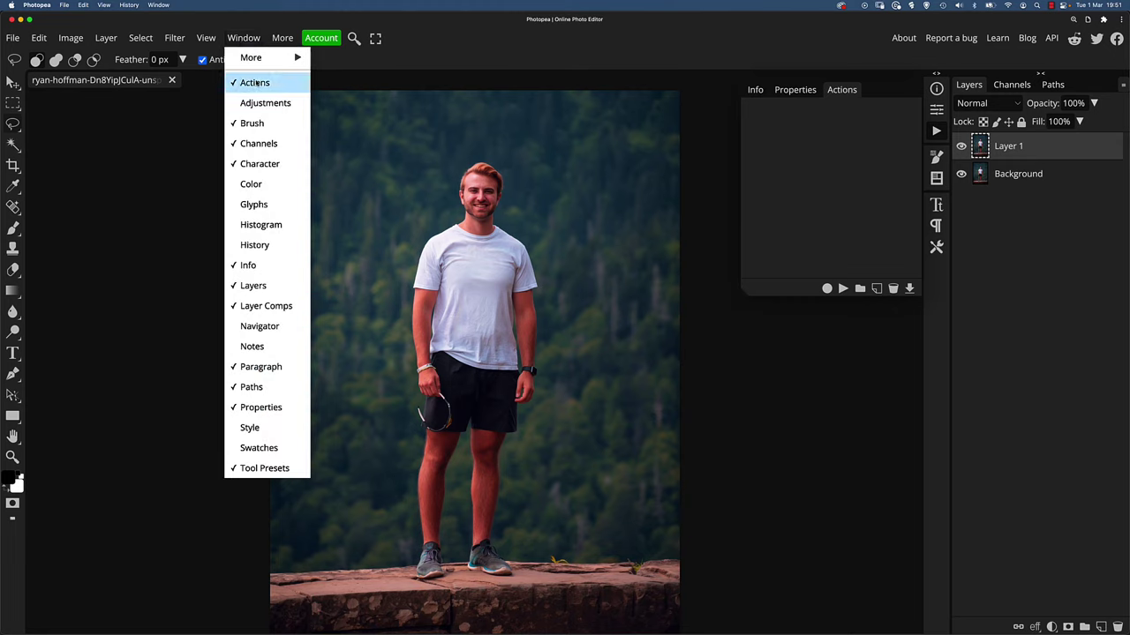
pyautogui.click(850, 173)
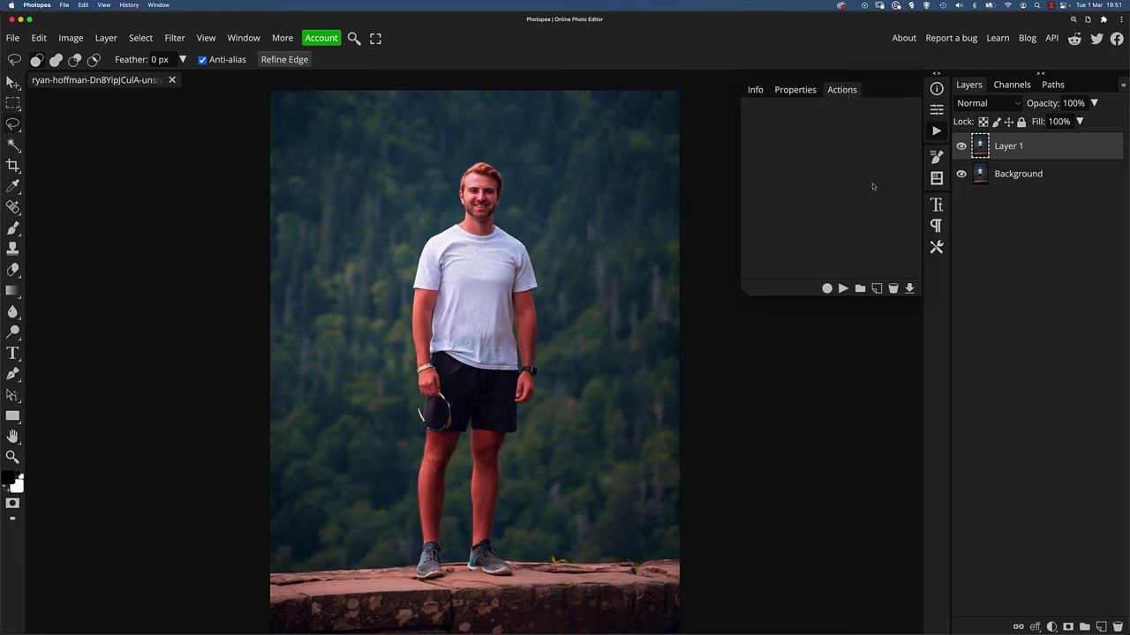
pyautogui.click(877, 289)
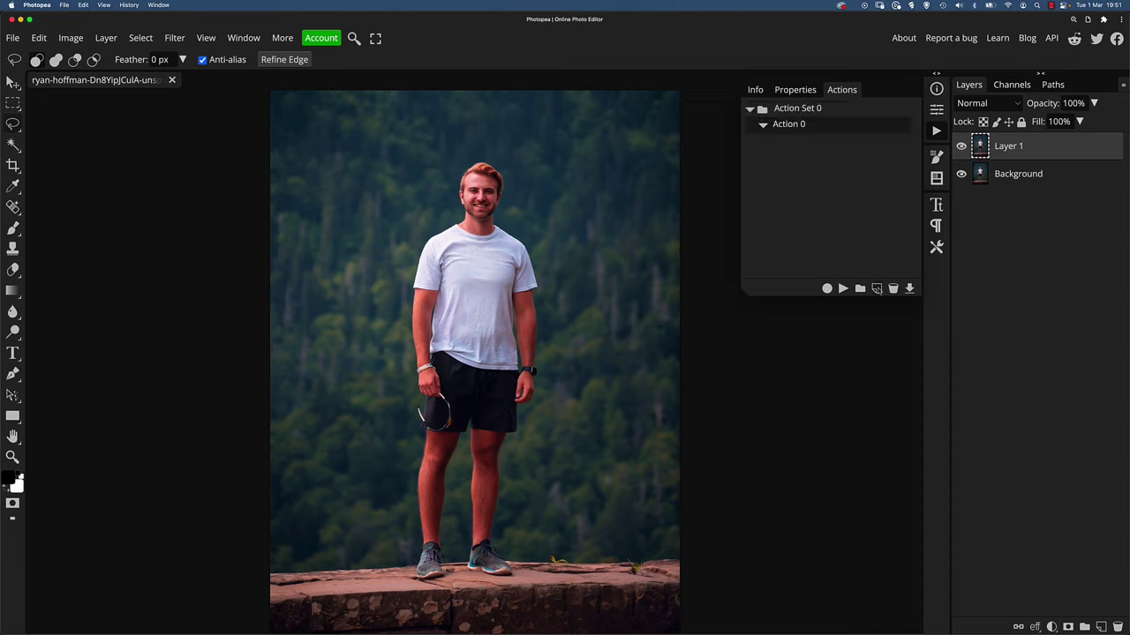
pyautogui.doubleClick(794, 109)
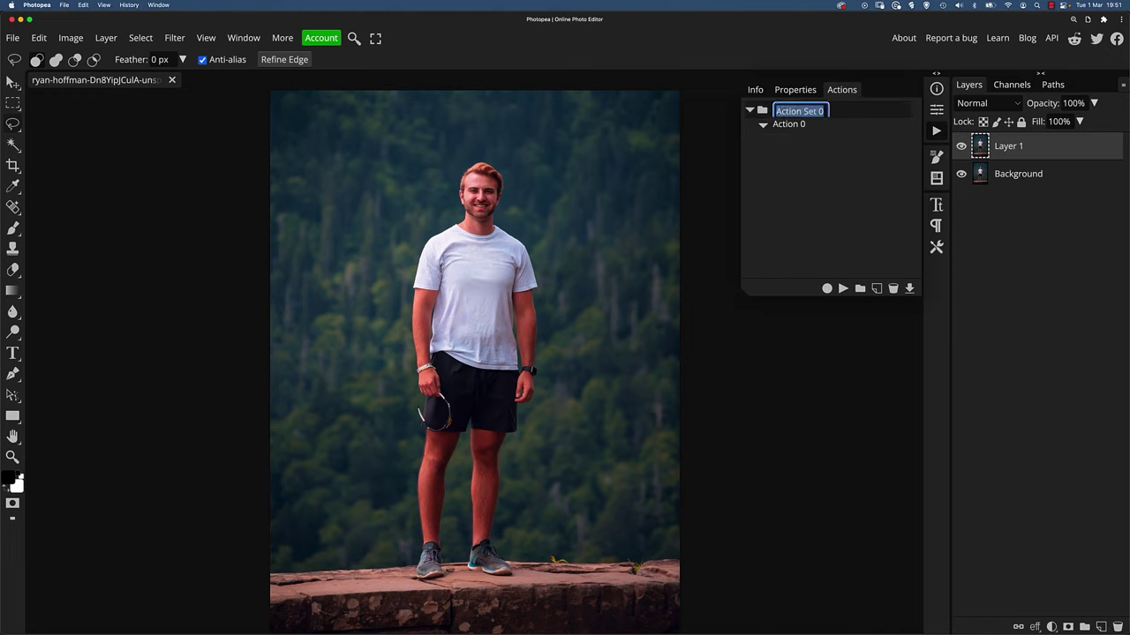
pyautogui.write('P')
pyautogui.write('hotopea ')
pyautogui.write('Pro')
pyautogui.press('Return')
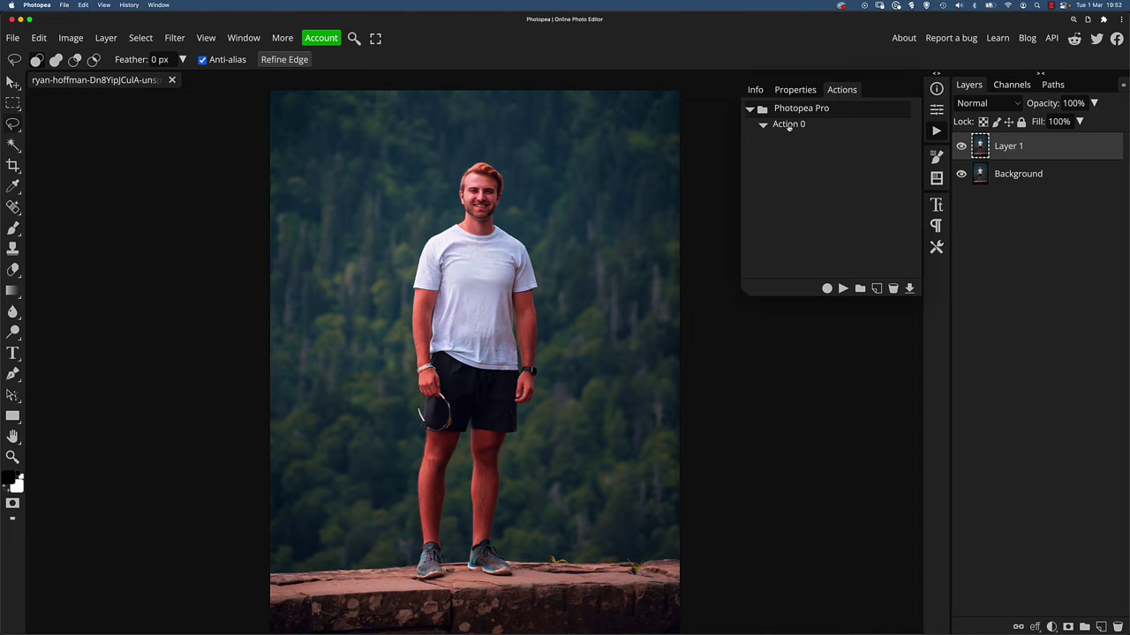
# Rename the new action inside the set to 'CA Fill'.
pyautogui.click(788, 125)
pyautogui.doubleClick(789, 126)
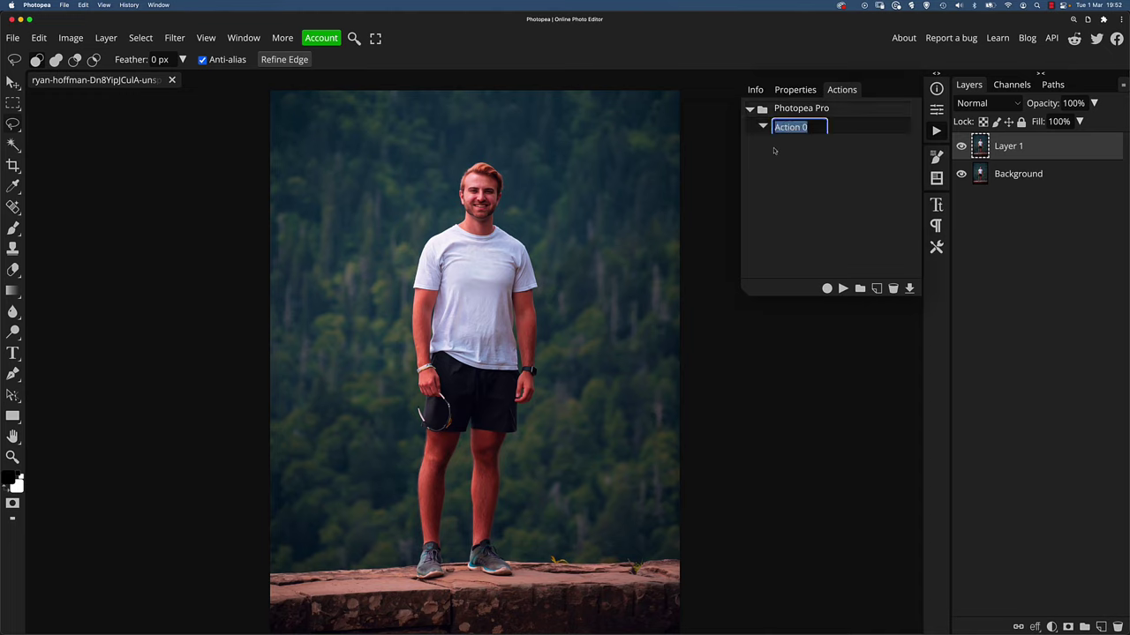
pyautogui.write('CA Fill')
pyautogui.press('Return')
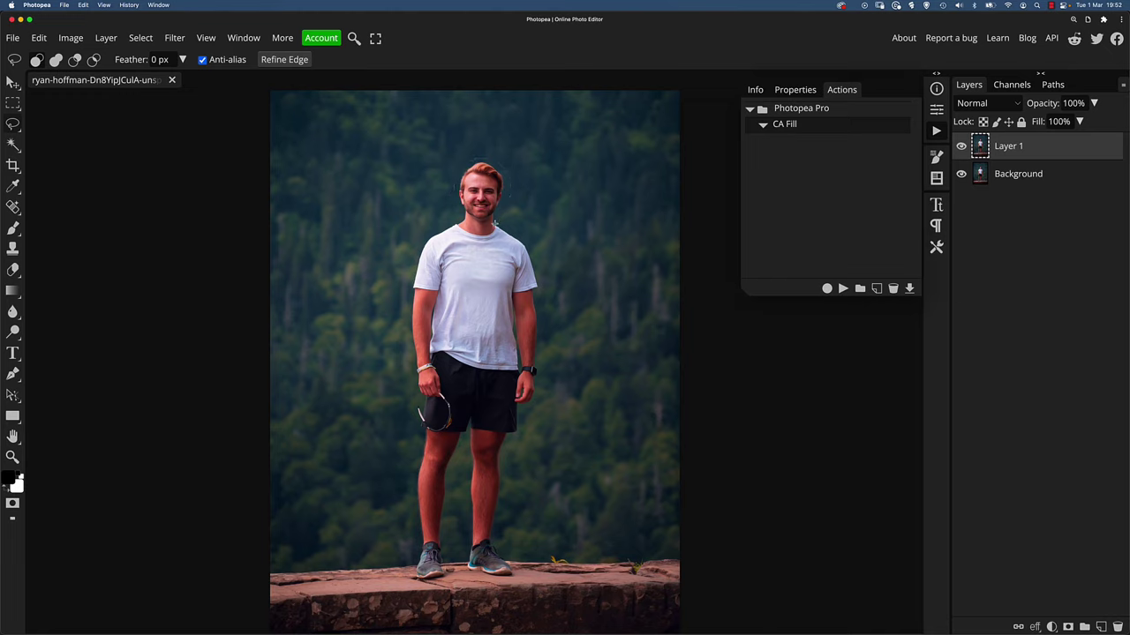
pyautogui.moveTo(471, 205)
pyautogui.mouseDown()
pyautogui.moveTo(479, 225)
pyautogui.moveTo(459, 205)
pyautogui.mouseUp()
pyautogui.click(39, 38)
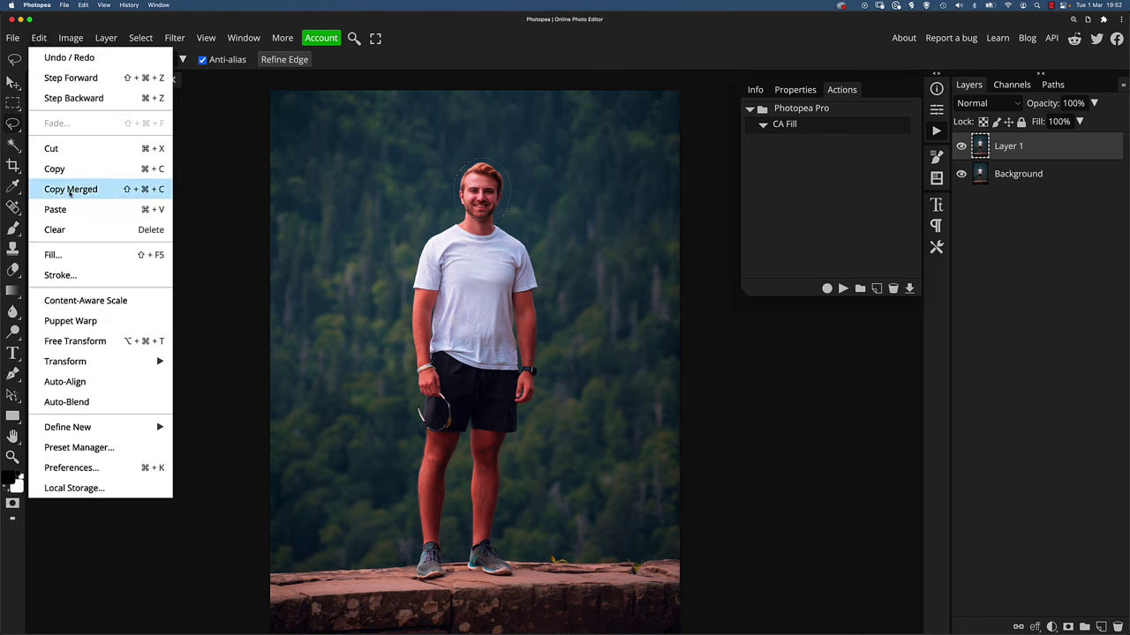
pyautogui.click(239, 197)
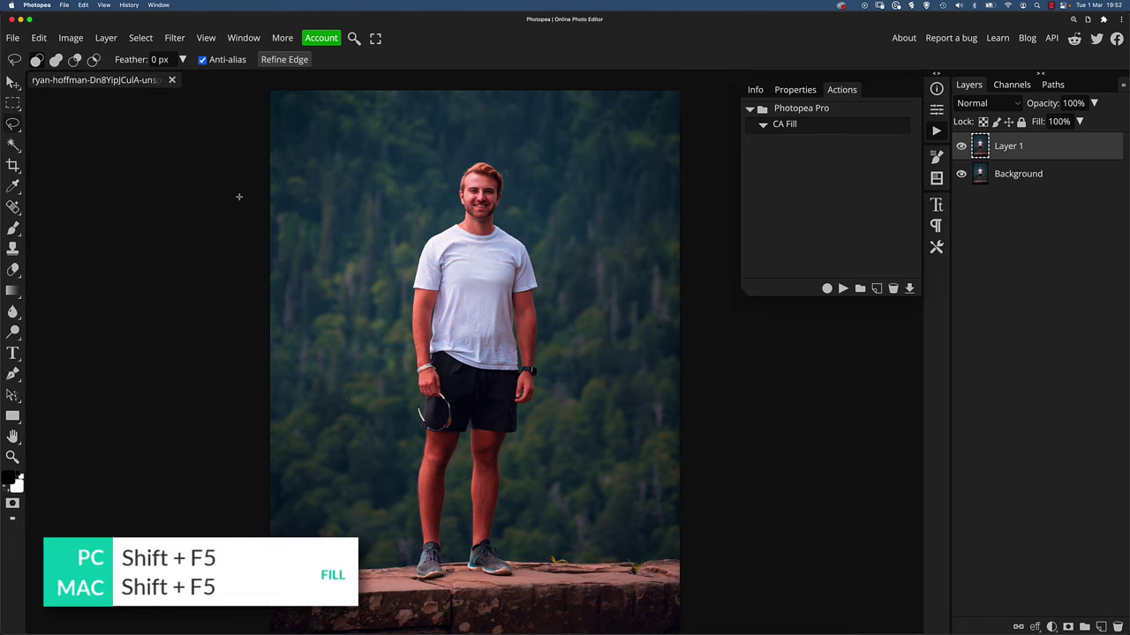
pyautogui.press('shift')
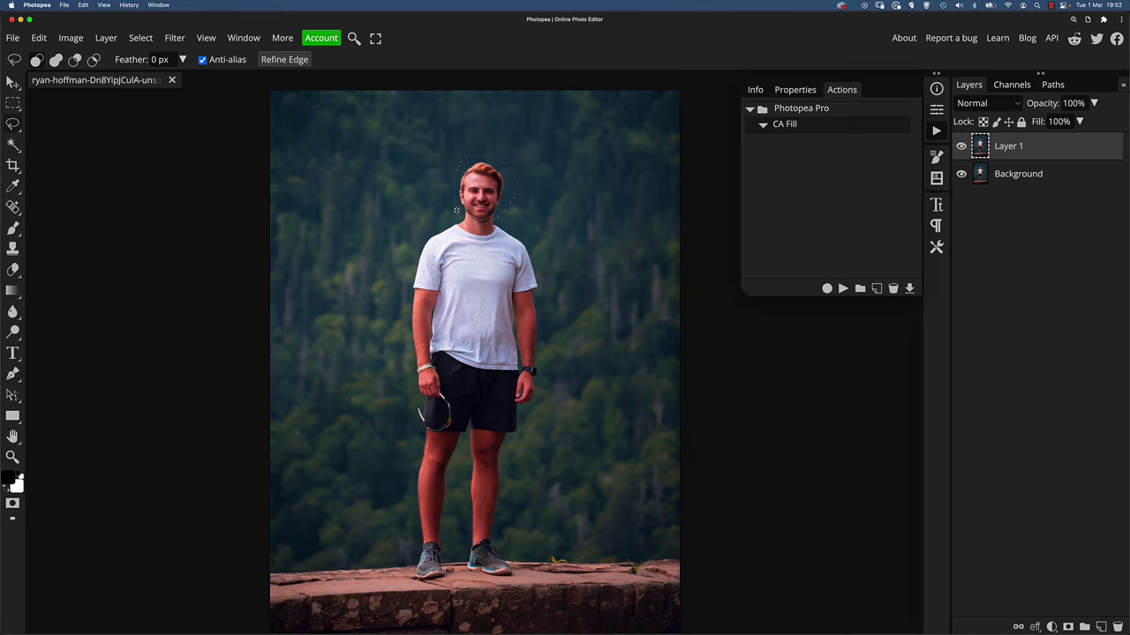
pyautogui.hotkey('shift', 'F5')
pyautogui.click(201, 173)
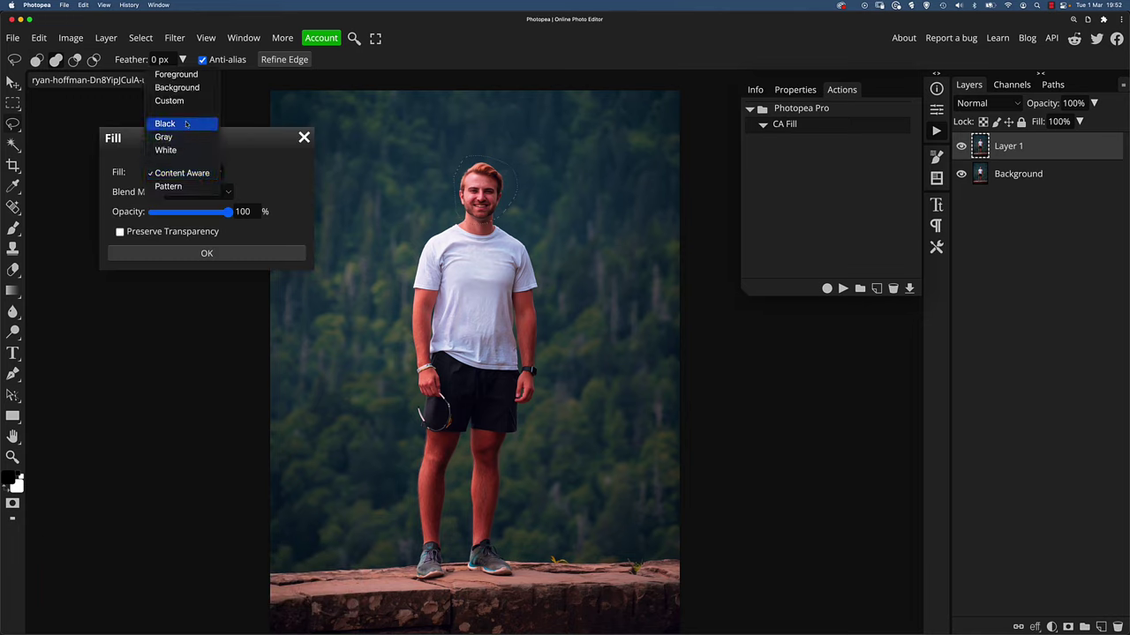
pyautogui.click(191, 174)
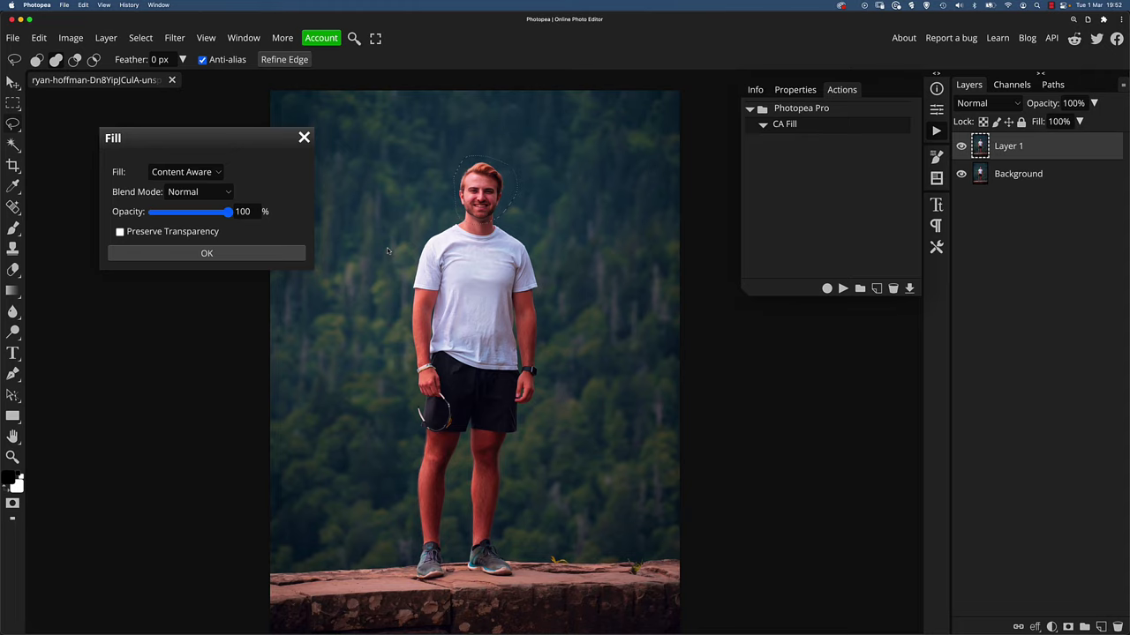
pyautogui.press('Return')
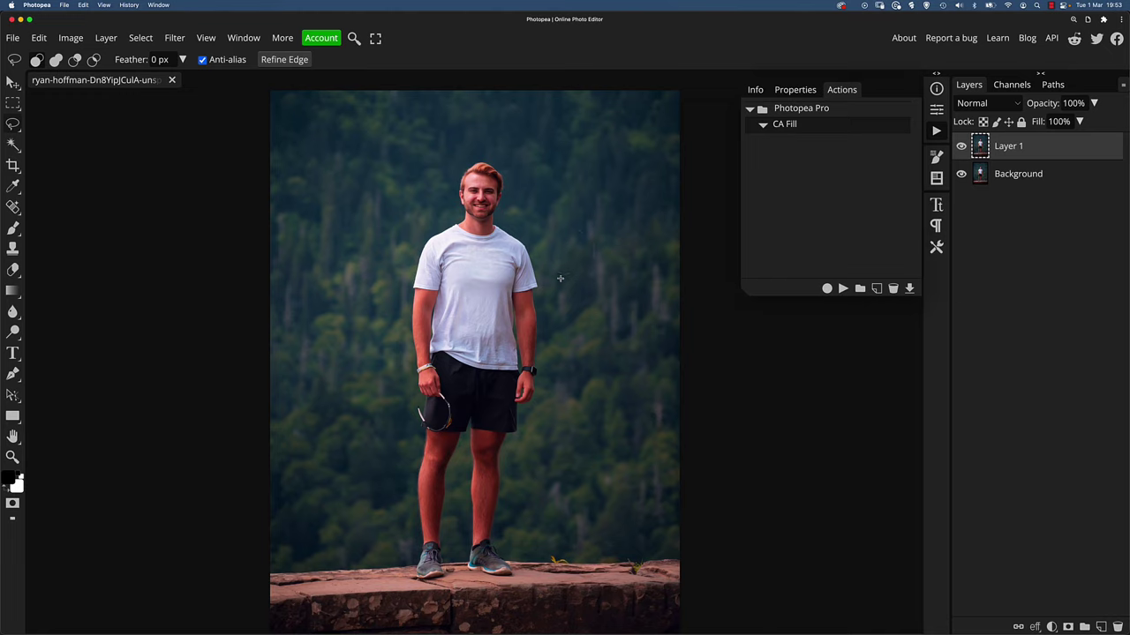
# Lasso a forest patch, then record a Content-Aware Fill and a deselect into CA Fill.
pyautogui.moveTo(559, 278)
pyautogui.mouseDown()
pyautogui.moveTo(520, 239)
pyautogui.moveTo(602, 250)
pyautogui.moveTo(580, 243)
pyautogui.moveTo(579, 278)
pyautogui.mouseUp()
pyautogui.click(827, 289)
pyautogui.hotkey('shift', 'F5')
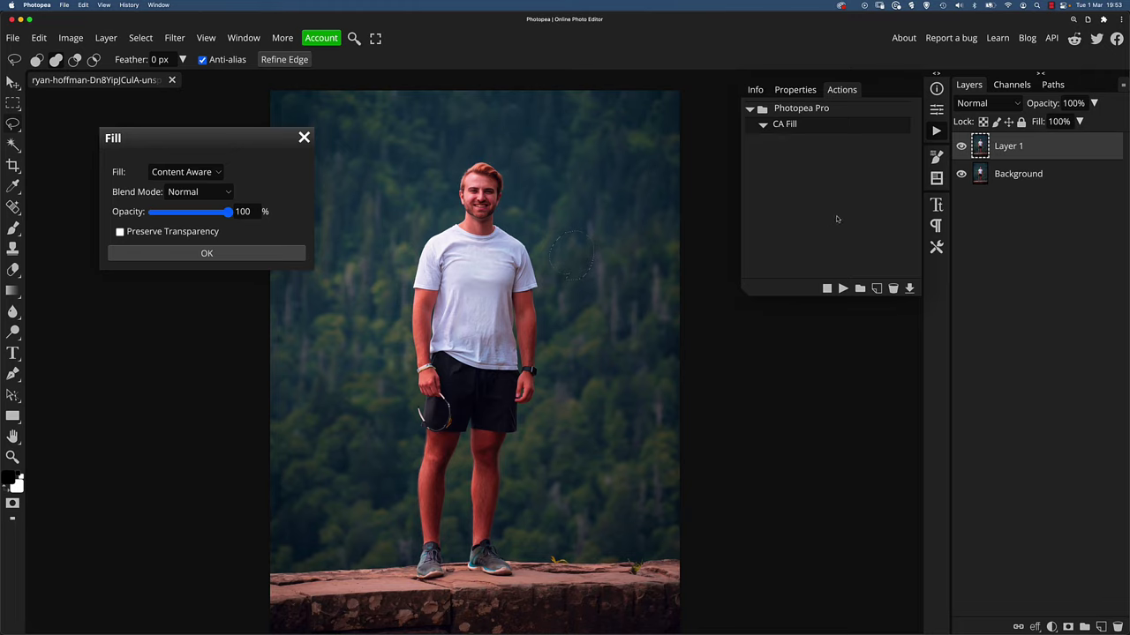
pyautogui.press('Return')
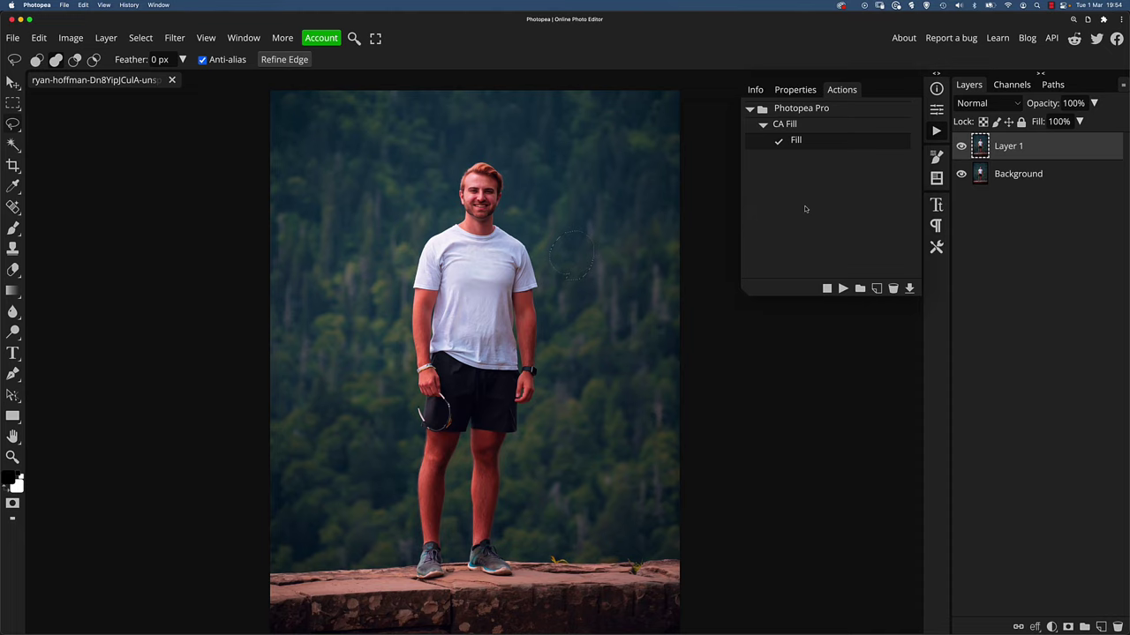
pyautogui.hotkey('ctrl', 'd')
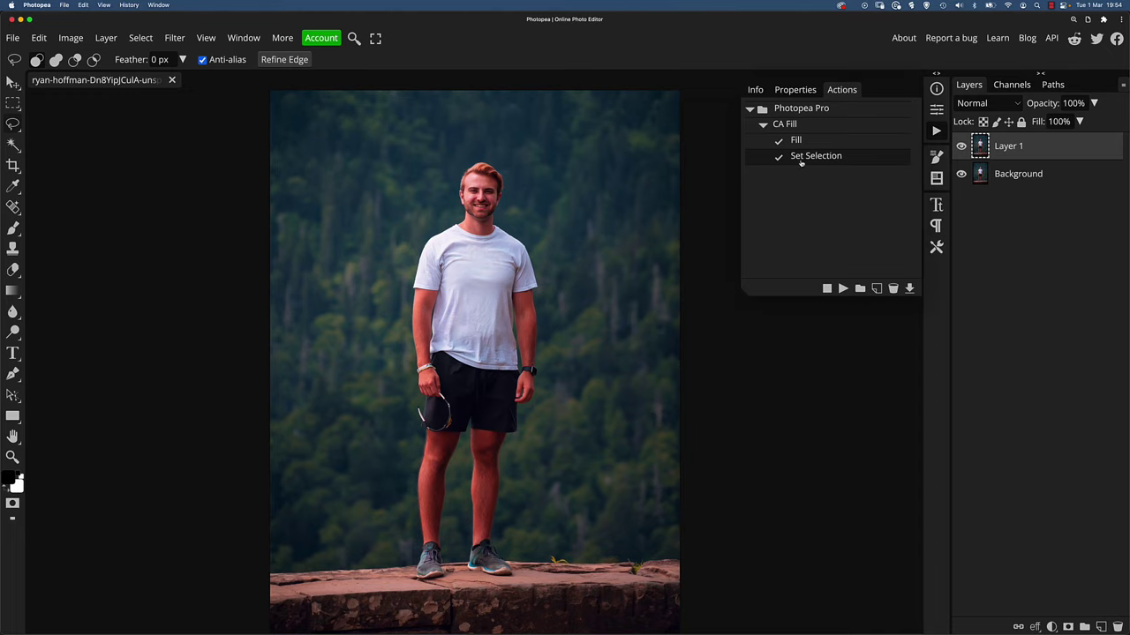
pyautogui.click(827, 288)
pyautogui.click(762, 124)
pyautogui.click(789, 129)
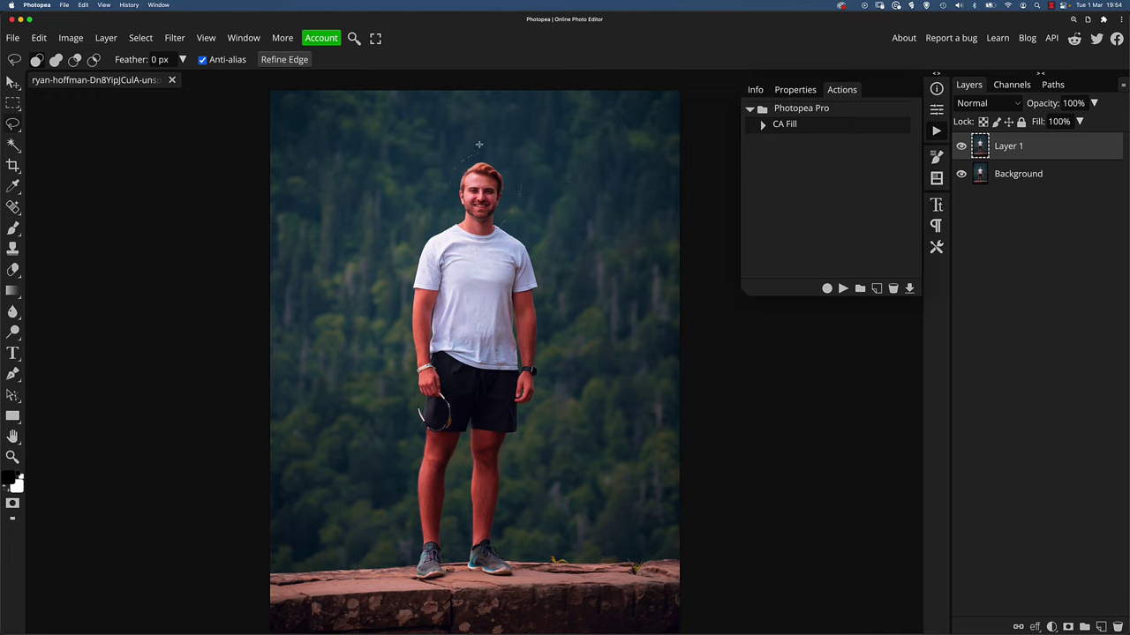
# Test-play CA Fill on the head, undo it, and save the actions as actions (2).atn.
pyautogui.click(842, 287)
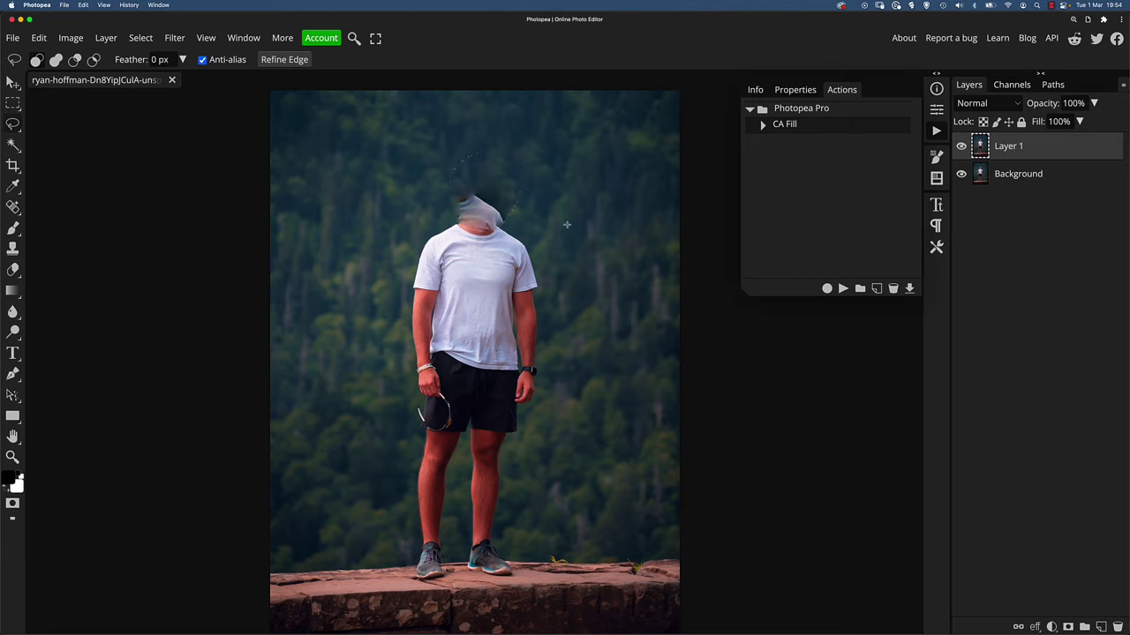
pyautogui.press('super+z')
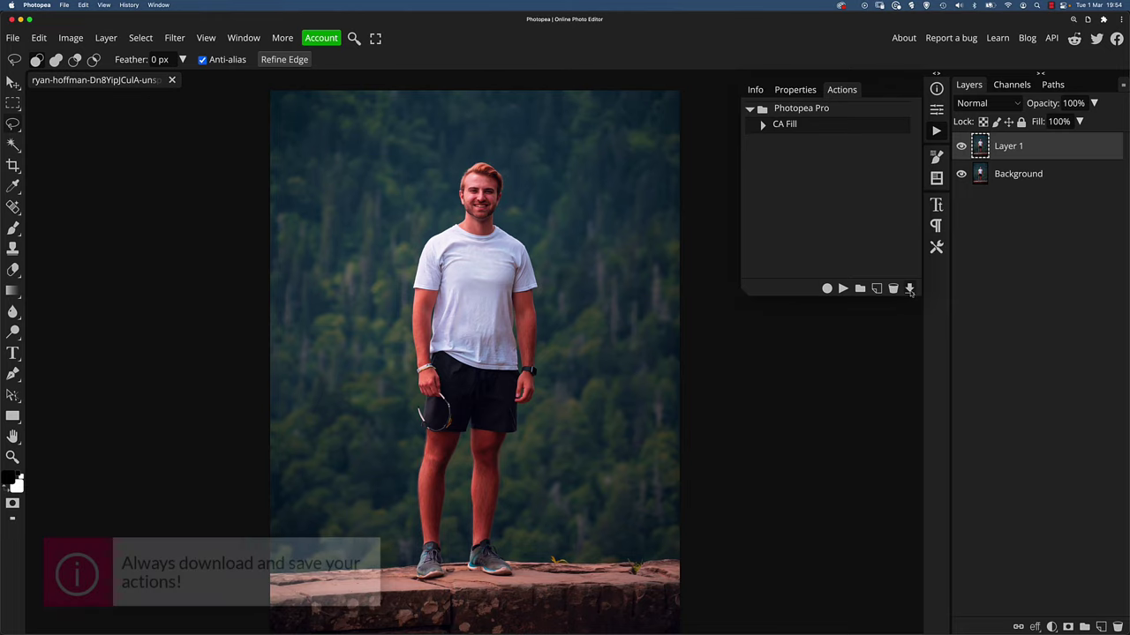
pyautogui.click(910, 289)
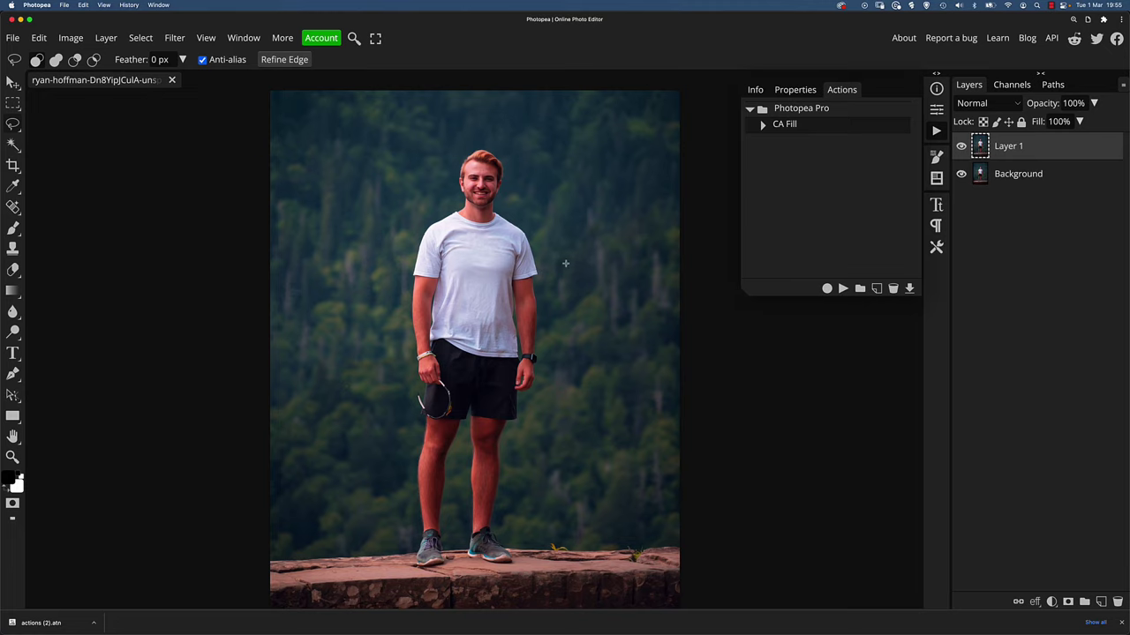
# Switch to the Patch tool, mark a round forest area right of the man, then deselect it.
pyautogui.press('j')
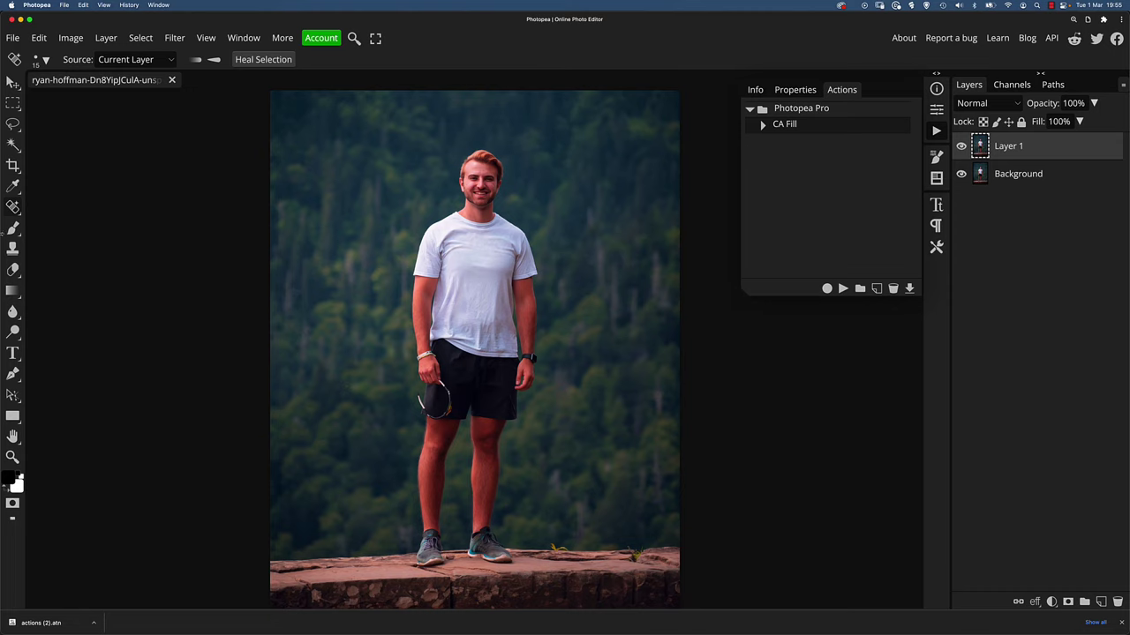
pyautogui.rightClick(13, 207)
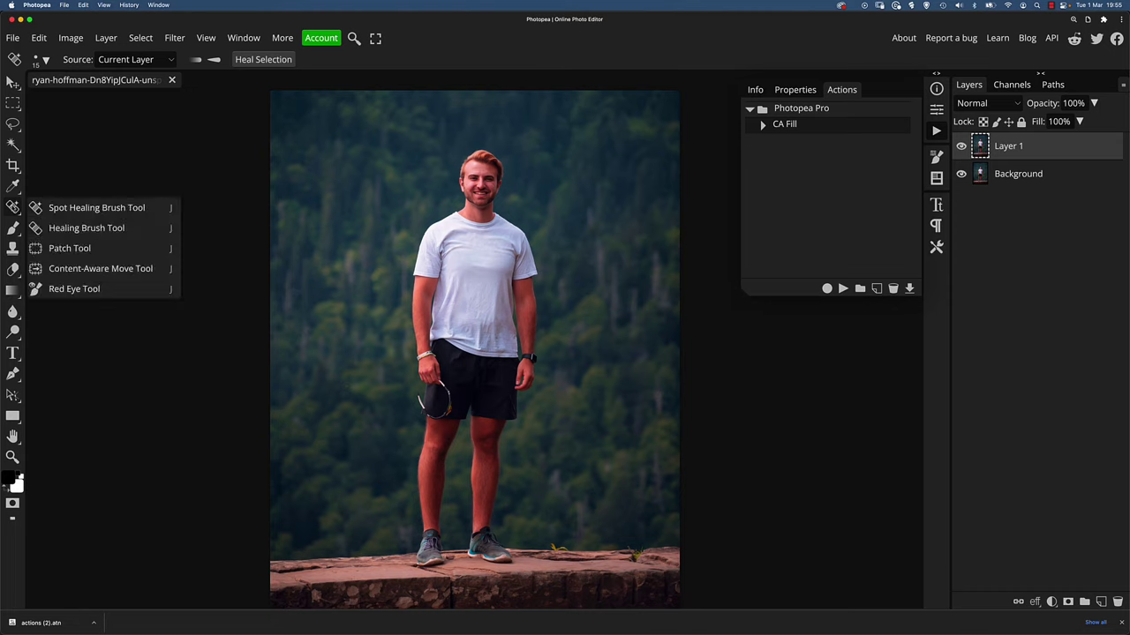
pyautogui.click(79, 253)
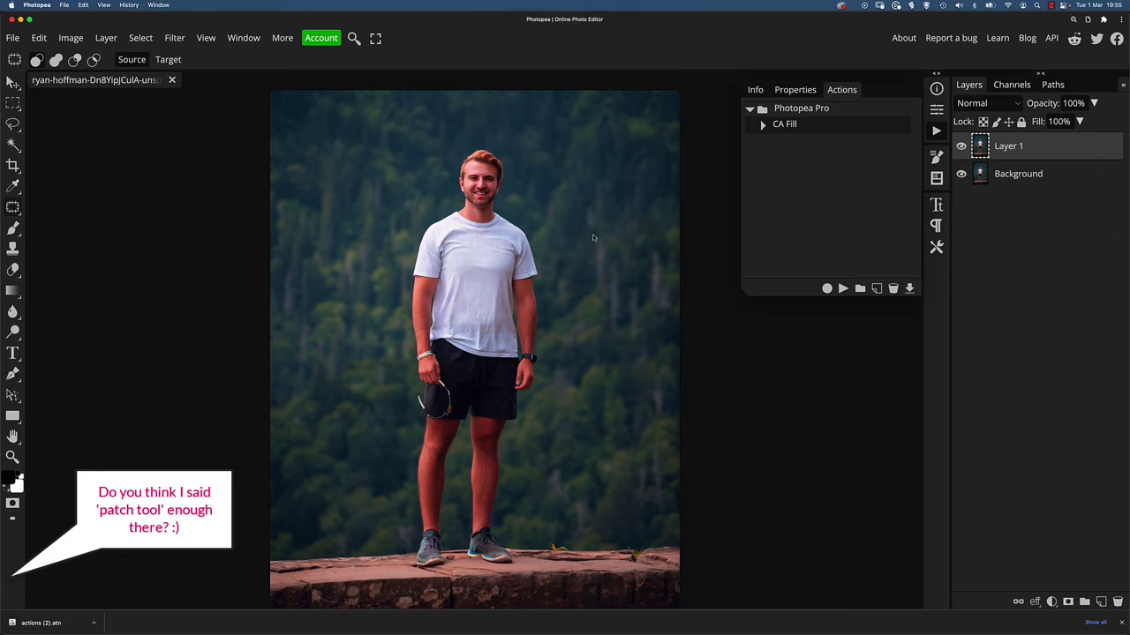
pyautogui.moveTo(570, 251)
pyautogui.mouseDown()
pyautogui.moveTo(602, 278)
pyautogui.moveTo(619, 258)
pyautogui.moveTo(614, 238)
pyautogui.moveTo(592, 235)
pyautogui.moveTo(593, 267)
pyautogui.mouseUp()
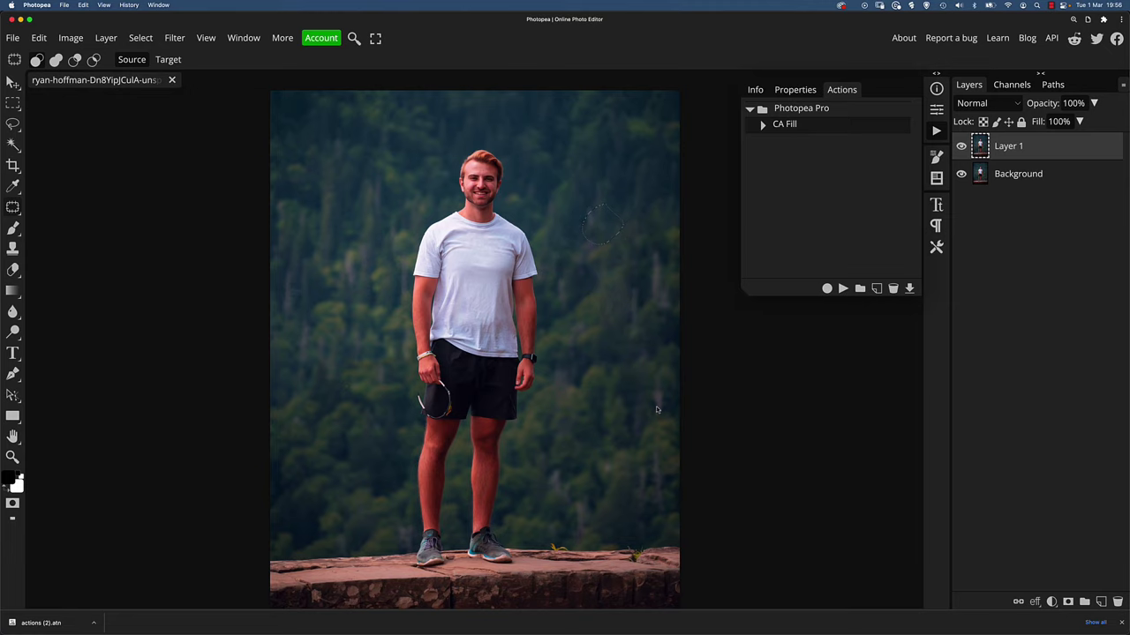
pyautogui.hotkey('ctrl', 'd')
# Zoom in on the man and patch his head away with forest background.
pyautogui.press('z')
pyautogui.moveTo(517, 282)
pyautogui.mouseDown()
pyautogui.moveTo(794, 247)
pyautogui.moveTo(634, 218)
pyautogui.mouseUp()
pyautogui.press('j')
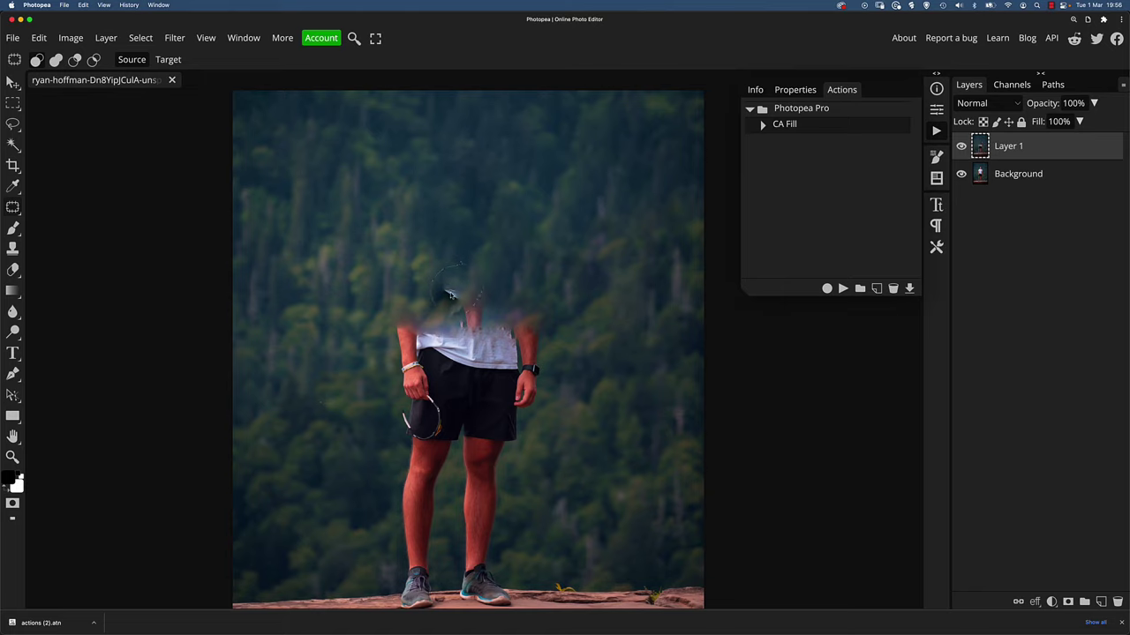
pyautogui.moveTo(450, 294); pyautogui.dragTo(502, 256)
pyautogui.click(397, 318)
# Outline the man's remaining torso, shorts and upper legs for removal.
pyautogui.moveTo(508, 452)
pyautogui.mouseDown()
pyautogui.moveTo(416, 457)
pyautogui.moveTo(390, 423)
pyautogui.mouseUp()
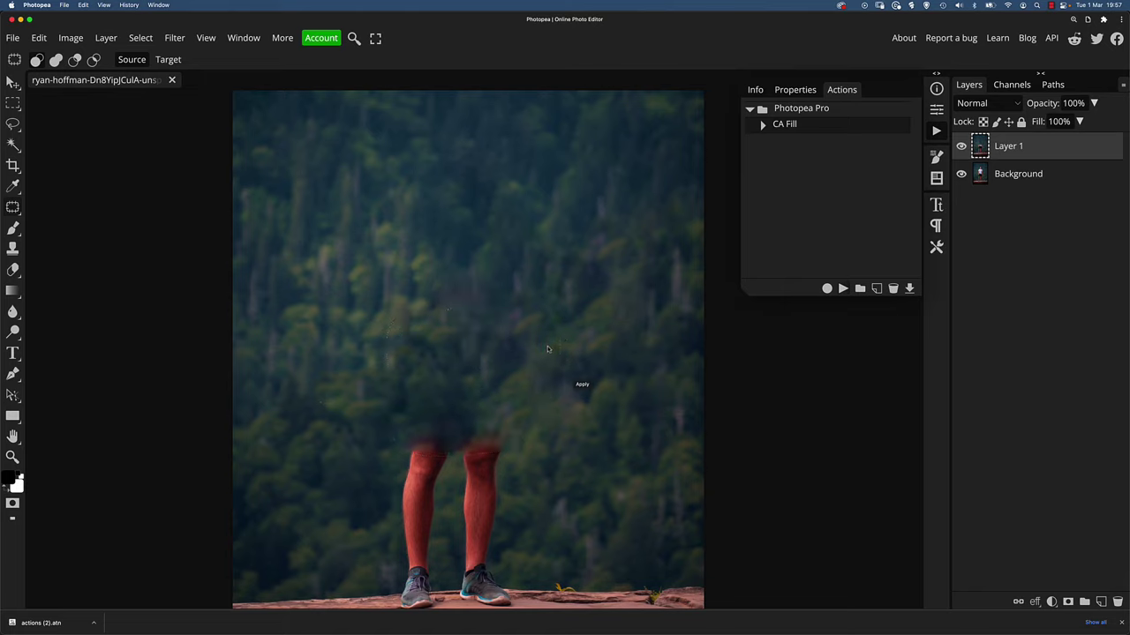
pyautogui.scroll(-3, 532, 362)
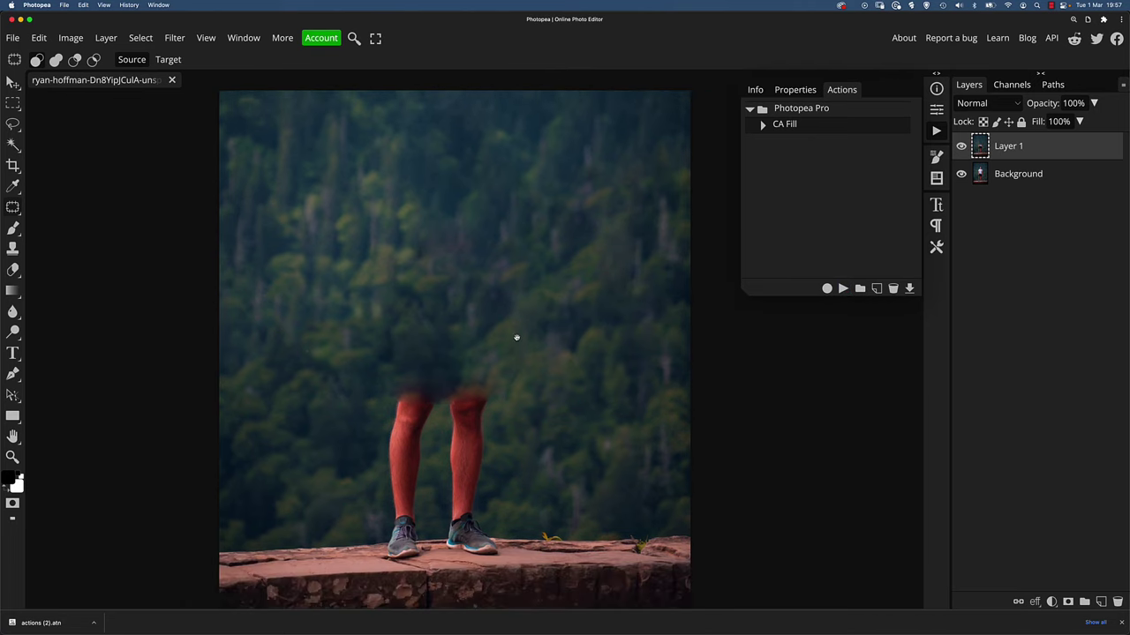
pyautogui.moveTo(383, 381)
pyautogui.mouseDown()
pyautogui.moveTo(405, 337)
pyautogui.moveTo(485, 333)
pyautogui.moveTo(508, 379)
pyautogui.moveTo(490, 459)
pyautogui.moveTo(471, 478)
pyautogui.moveTo(405, 472)
pyautogui.moveTo(380, 422)
pyautogui.mouseUp()
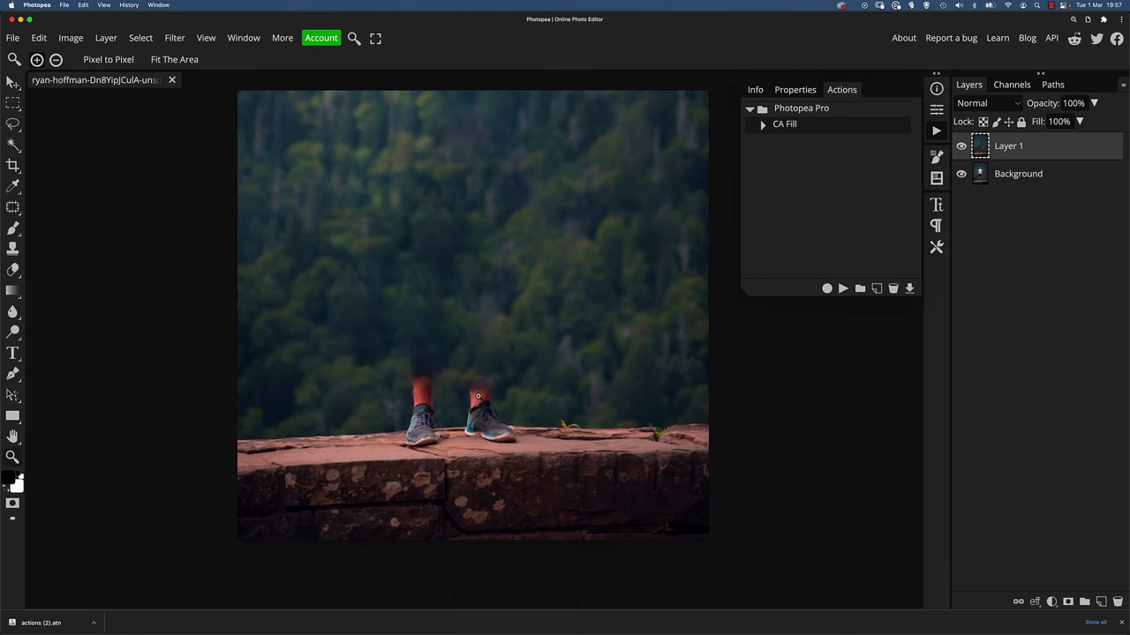
# Zoom in and patch away both legs and the remaining shoe.
pyautogui.click(478, 397)
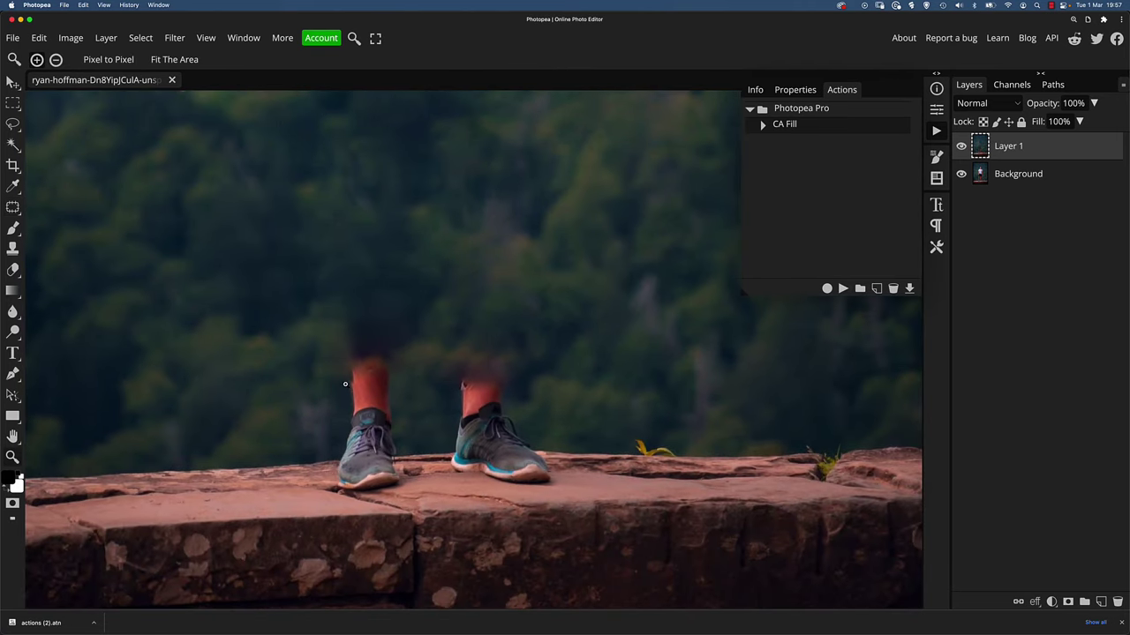
pyautogui.press('j')
pyautogui.moveTo(343, 393)
pyautogui.mouseDown()
pyautogui.moveTo(362, 329)
pyautogui.moveTo(402, 348)
pyautogui.moveTo(401, 483)
pyautogui.moveTo(382, 497)
pyautogui.moveTo(340, 492)
pyautogui.moveTo(339, 452)
pyautogui.mouseUp()
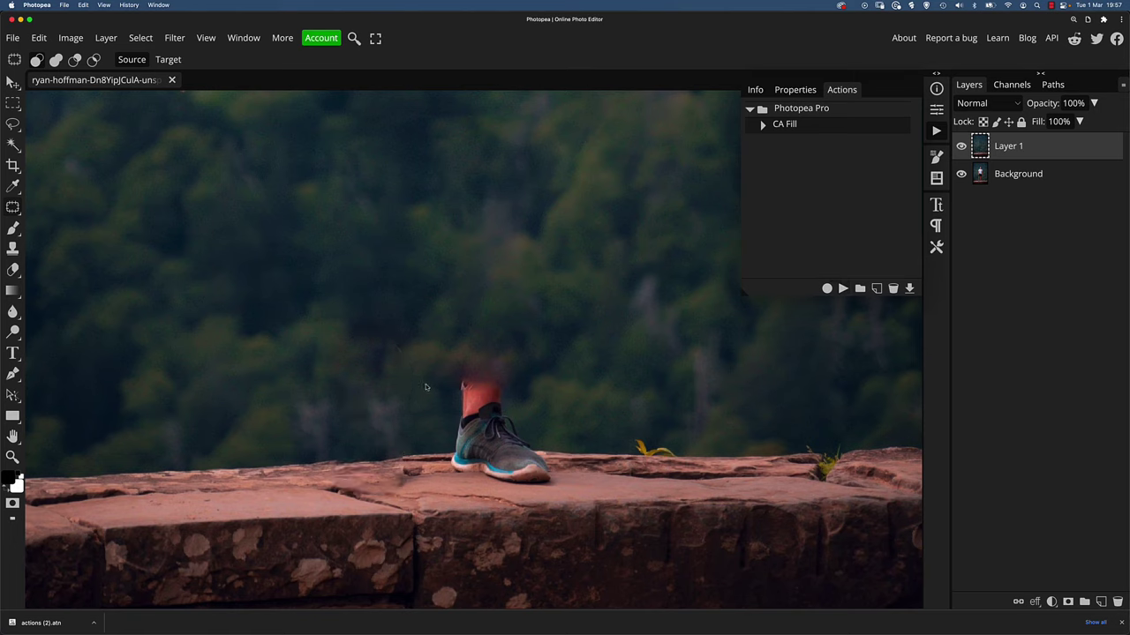
pyautogui.moveTo(455, 387)
pyautogui.mouseDown()
pyautogui.moveTo(461, 366)
pyautogui.moveTo(521, 389)
pyautogui.moveTo(535, 442)
pyautogui.mouseUp()
pyautogui.moveTo(448, 457); pyautogui.dragTo(449, 456)
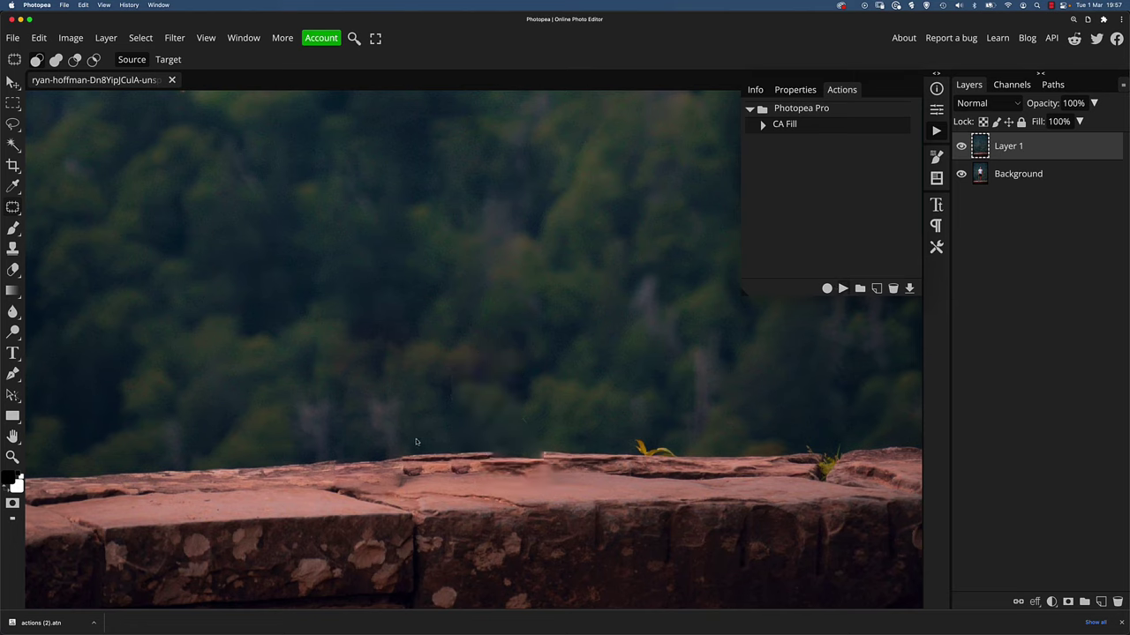
# Patch the leftover mark above the ledge with nearby background and deselect.
pyautogui.moveTo(301, 459)
pyautogui.mouseDown()
pyautogui.moveTo(312, 379)
pyautogui.moveTo(344, 391)
pyautogui.moveTo(354, 419)
pyautogui.moveTo(327, 460)
pyautogui.mouseUp()
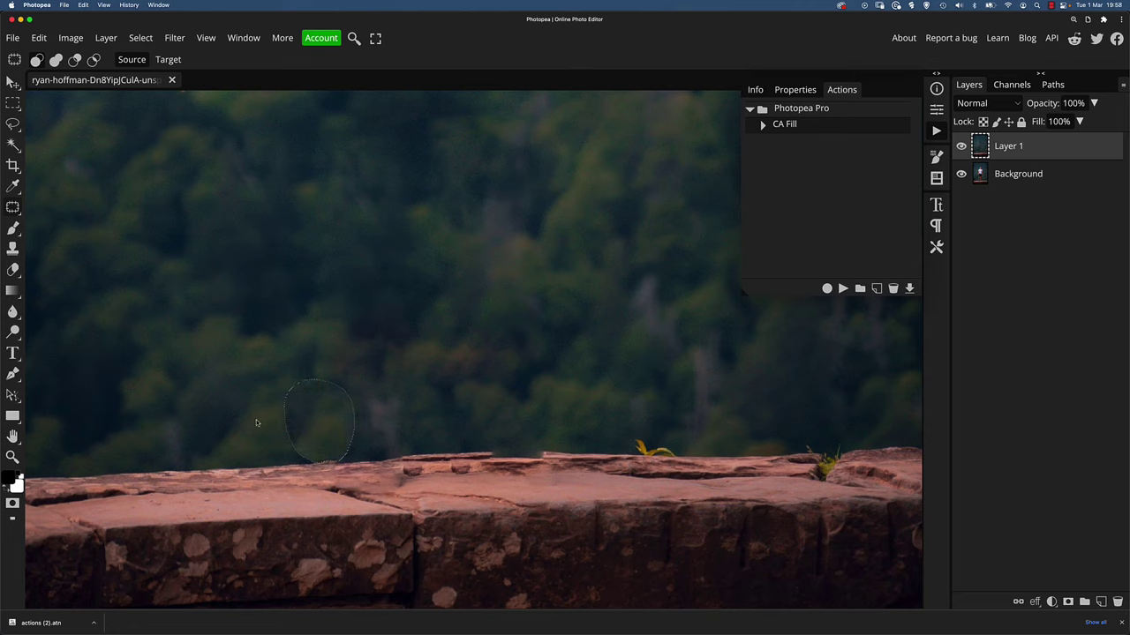
pyautogui.moveTo(323, 439); pyautogui.dragTo(345, 438)
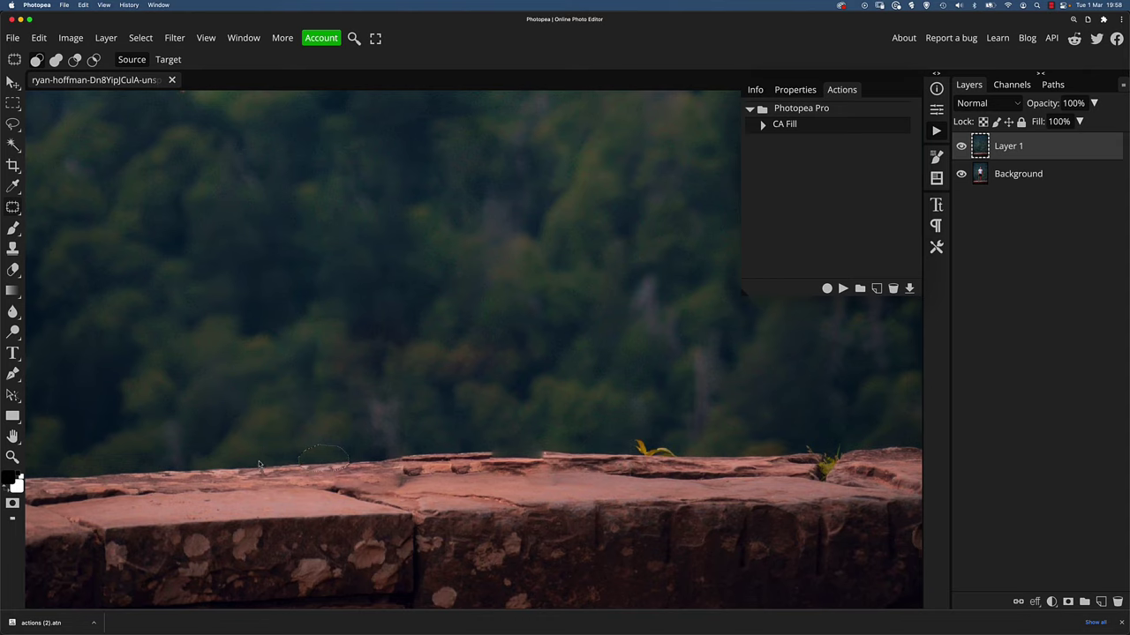
pyautogui.press('super+d')
pyautogui.scroll(-2, 537, 395)
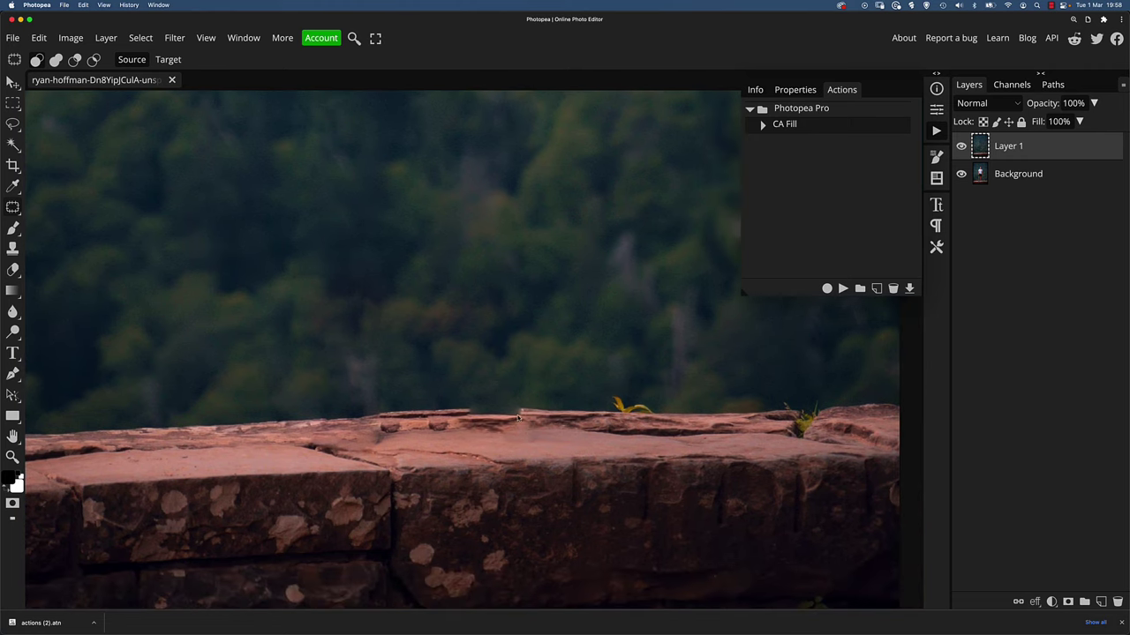
# Patch the small stone on the ledge top and run CA Fill on two more ledge areas.
pyautogui.moveTo(399, 406)
pyautogui.mouseDown()
pyautogui.moveTo(460, 399)
pyautogui.moveTo(452, 422)
pyautogui.moveTo(406, 419)
pyautogui.moveTo(464, 411)
pyautogui.moveTo(446, 420)
pyautogui.moveTo(459, 439)
pyautogui.moveTo(497, 402)
pyautogui.moveTo(527, 411)
pyautogui.moveTo(483, 426)
pyautogui.moveTo(502, 413)
pyautogui.moveTo(423, 415)
pyautogui.mouseUp()
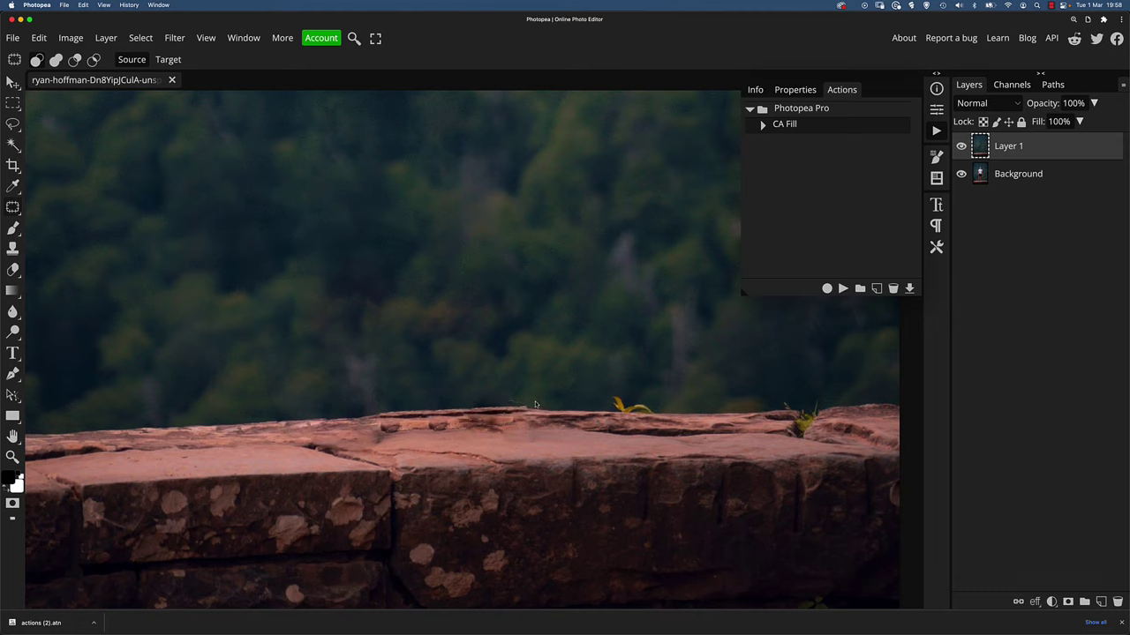
pyautogui.press('s')
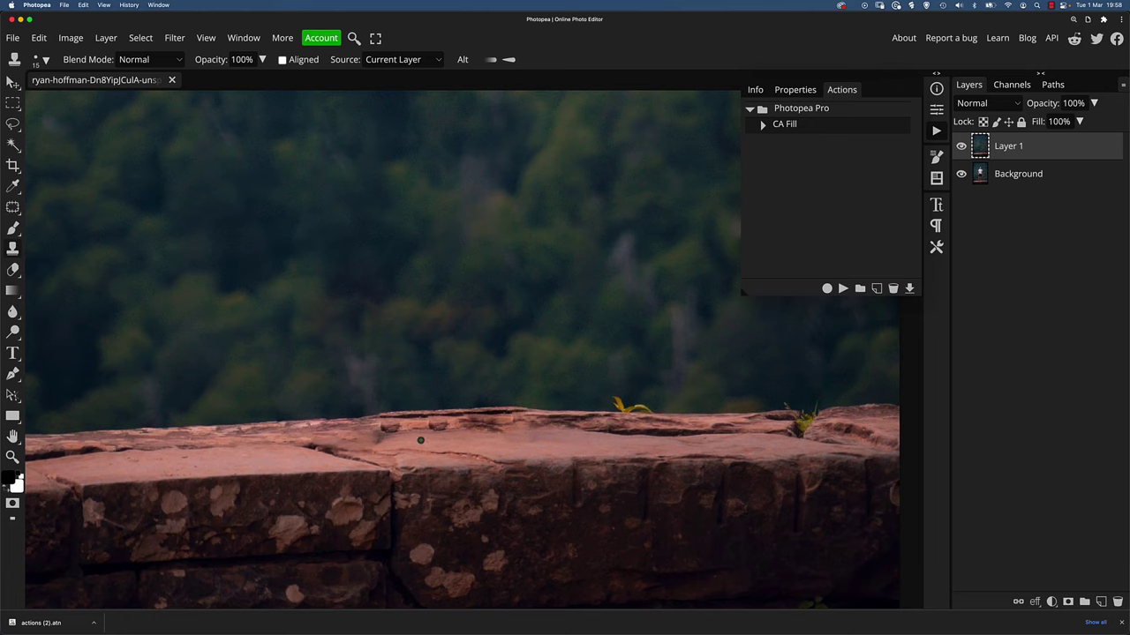
pyautogui.press('j')
pyautogui.moveTo(391, 442)
pyautogui.mouseDown()
pyautogui.moveTo(379, 426)
pyautogui.moveTo(403, 421)
pyautogui.moveTo(399, 440)
pyautogui.moveTo(430, 443)
pyautogui.moveTo(414, 433)
pyautogui.mouseUp()
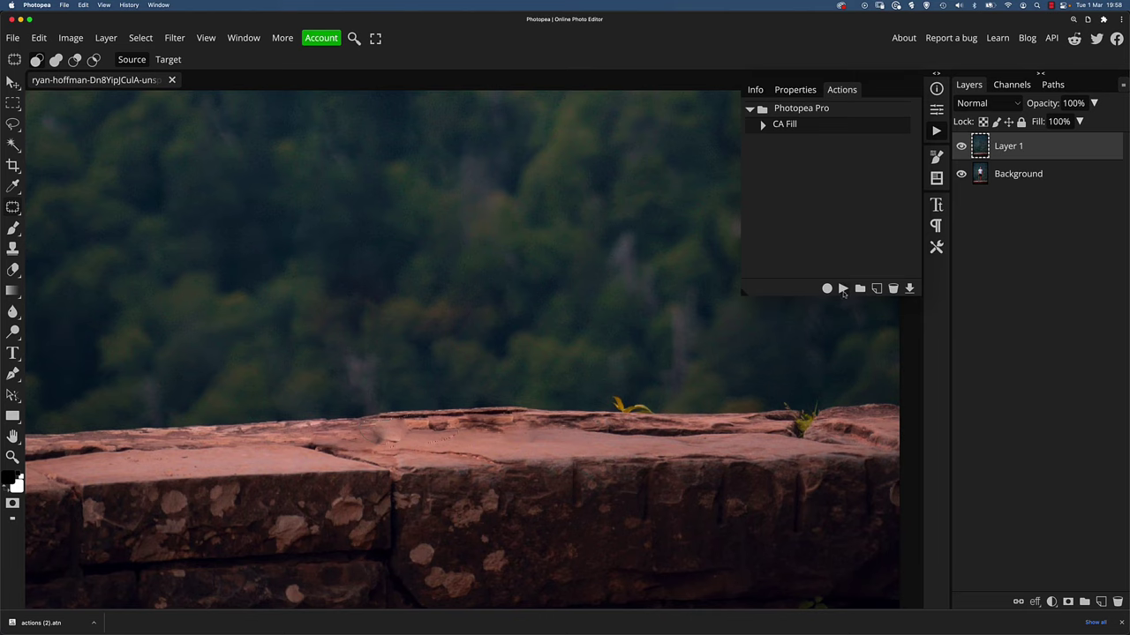
pyautogui.click(843, 290)
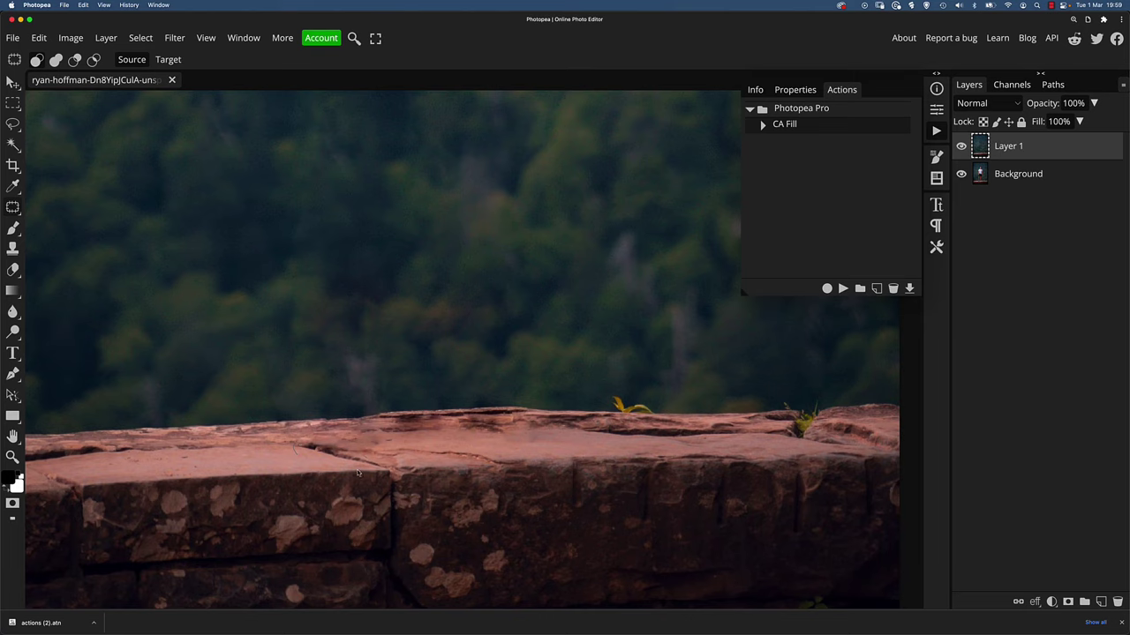
pyautogui.click(843, 291)
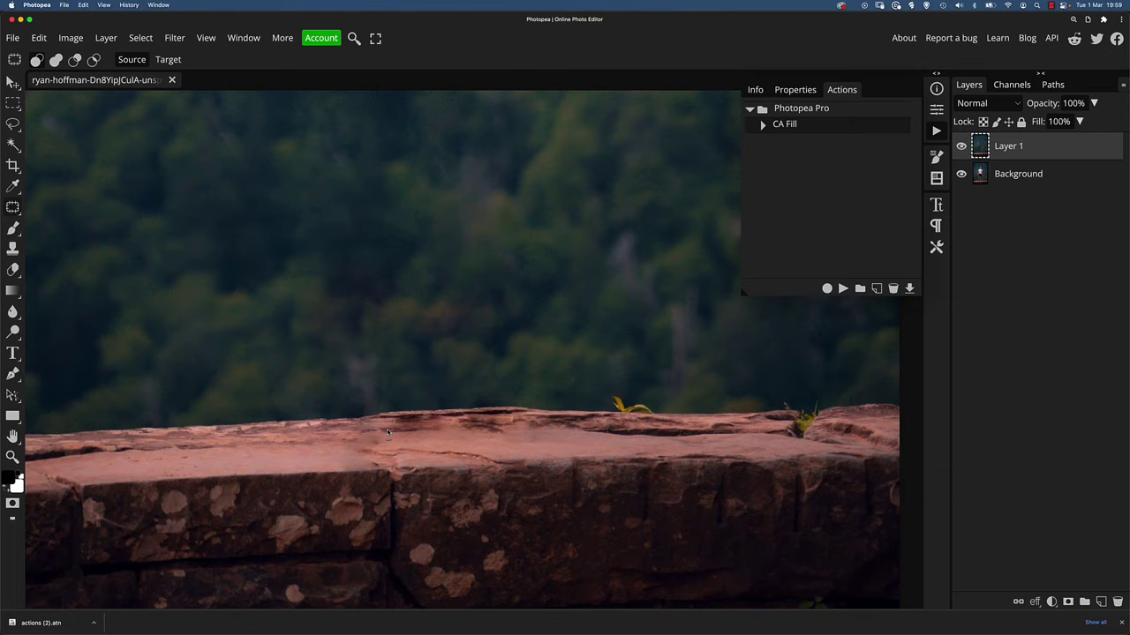
# Toggle Layer 1's visibility repeatedly to compare the cleaned photo with the original.
pyautogui.press('z')
pyautogui.scroll(-5, 476, 437)
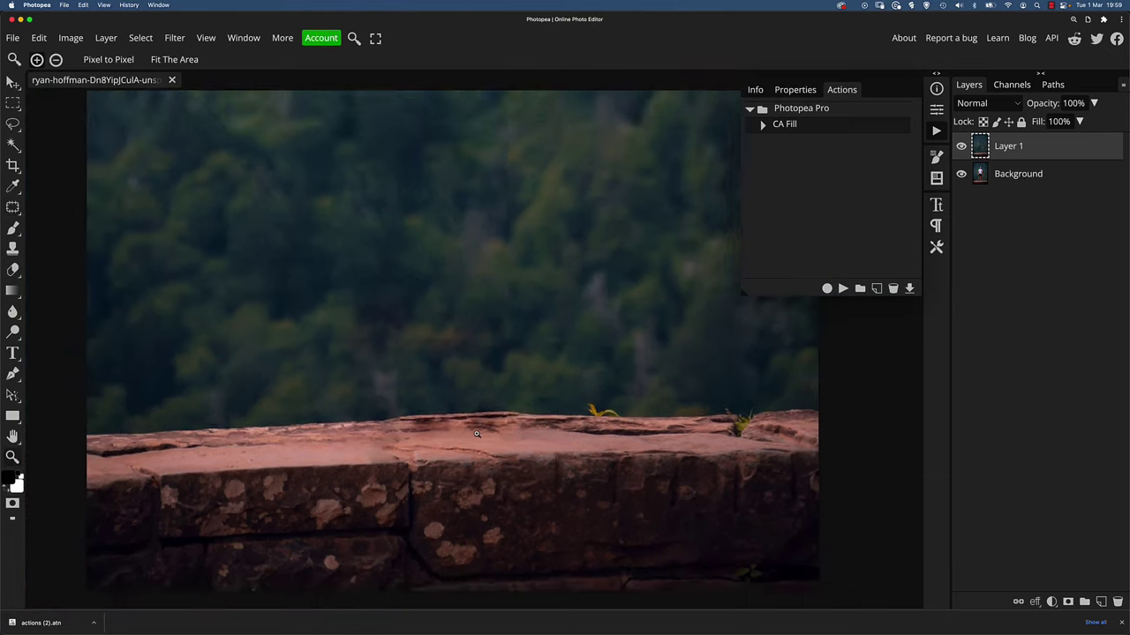
pyautogui.scroll(2, 464, 438)
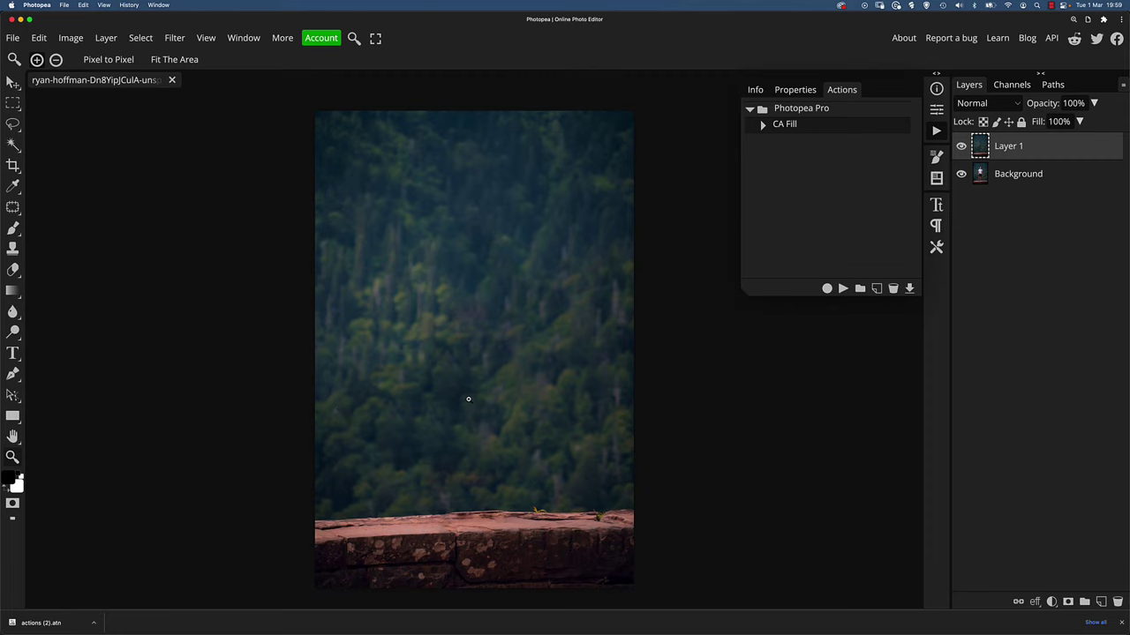
pyautogui.scroll(3, 468, 396)
pyautogui.scroll(-2, 583, 353)
pyautogui.click(960, 147)
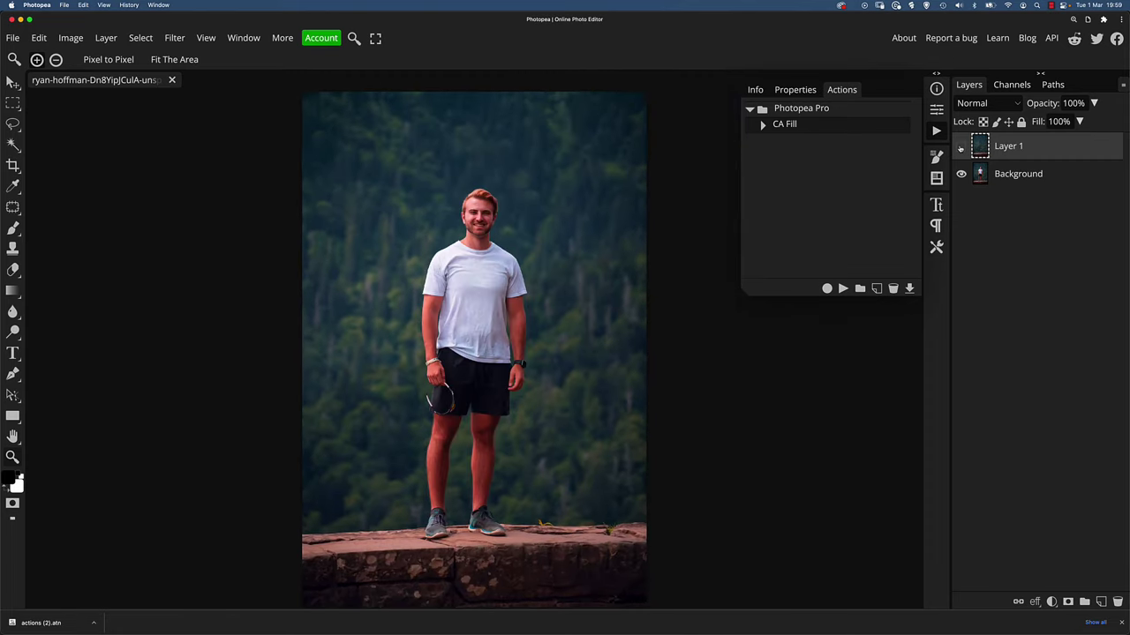
pyautogui.click(960, 148)
pyautogui.click(960, 149)
pyautogui.click(960, 148)
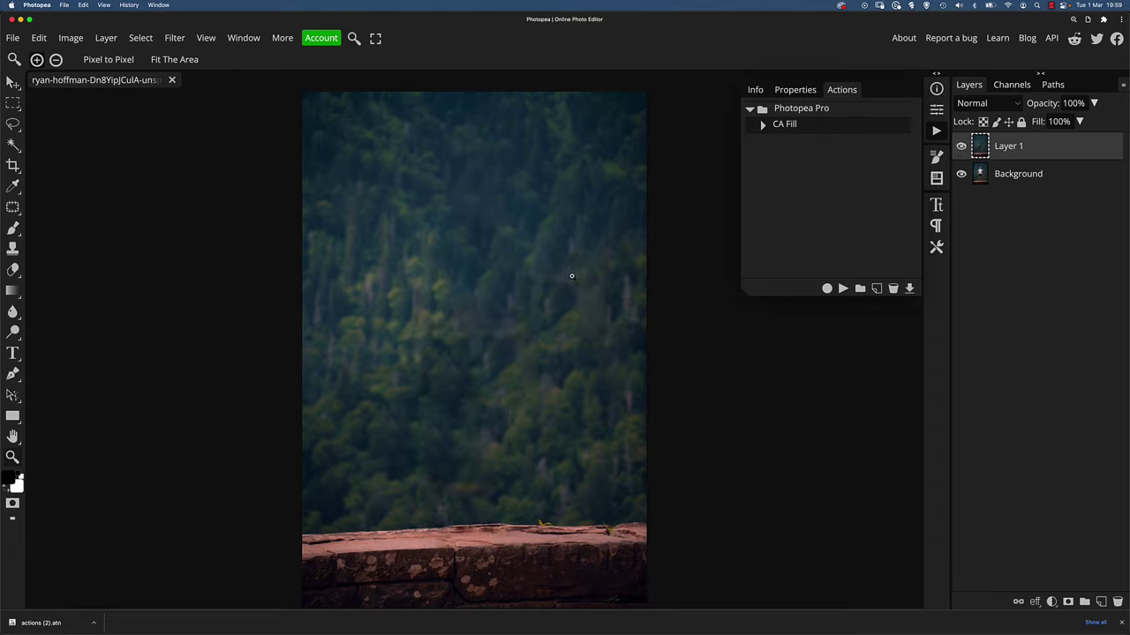
pyautogui.click(960, 148)
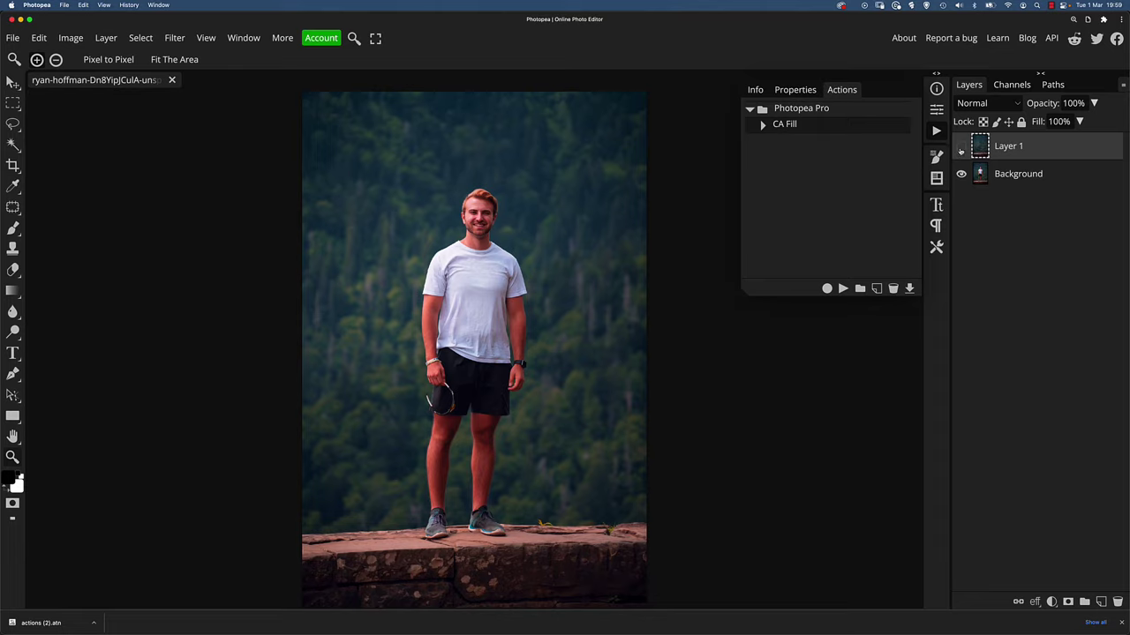
pyautogui.click(960, 149)
pyautogui.click(960, 148)
pyautogui.click(961, 148)
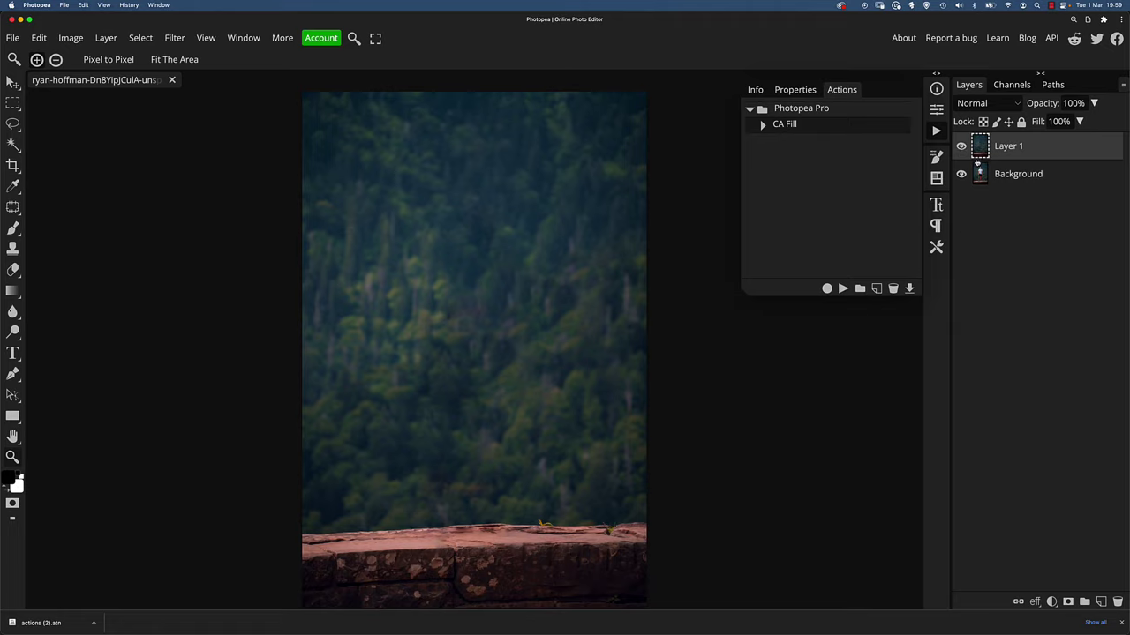
# Lasso a small leftover spot in the forest with the Patch tool.
pyautogui.press('j')
pyautogui.moveTo(446, 323)
pyautogui.mouseDown()
pyautogui.moveTo(470, 336)
pyautogui.moveTo(481, 311)
pyautogui.moveTo(466, 284)
pyautogui.moveTo(478, 289)
pyautogui.moveTo(477, 383)
pyautogui.mouseUp()
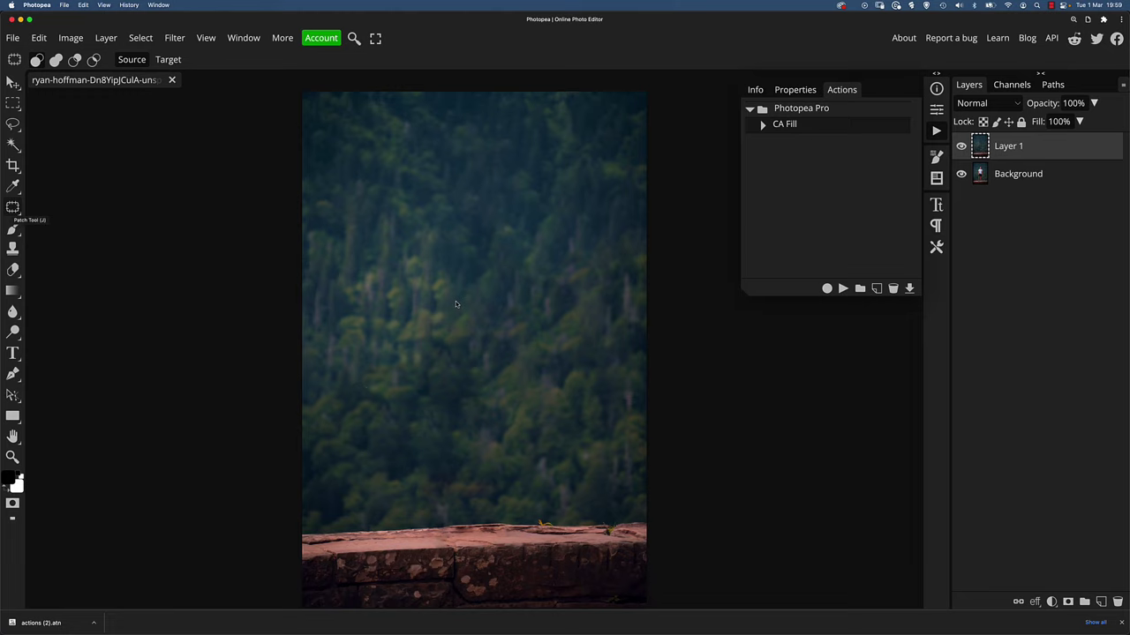
pyautogui.press('b')
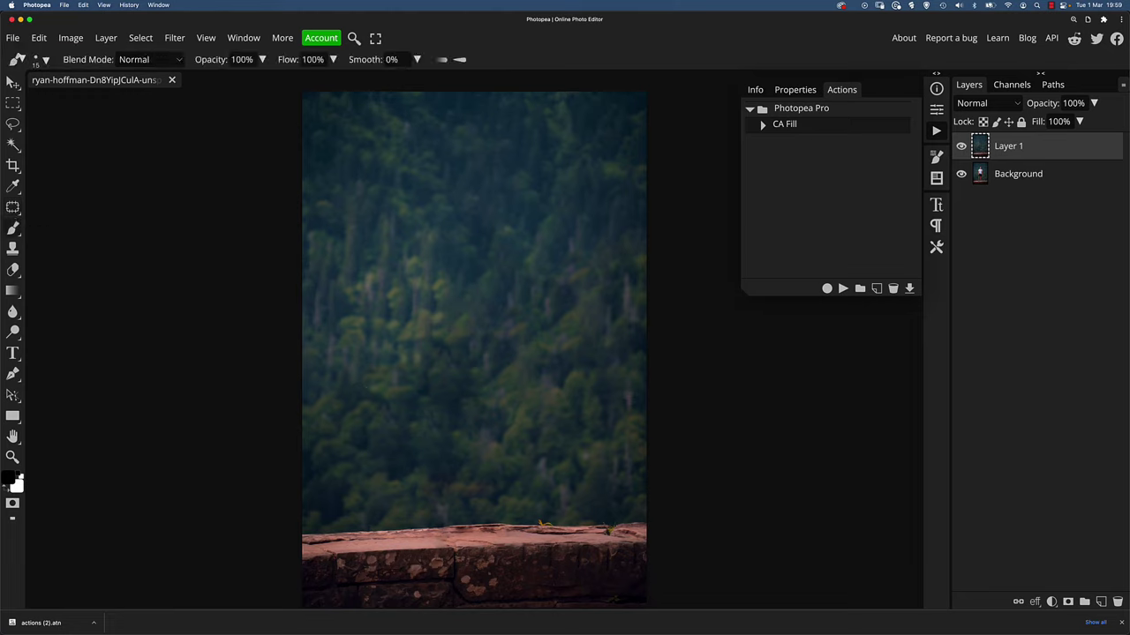
pyautogui.press('j')
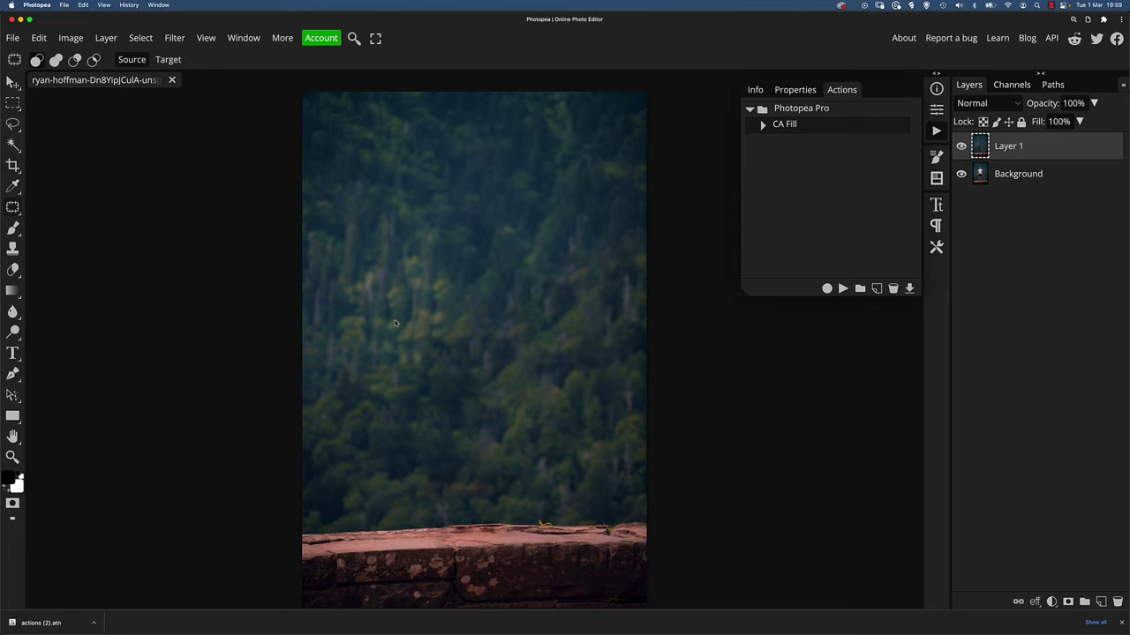